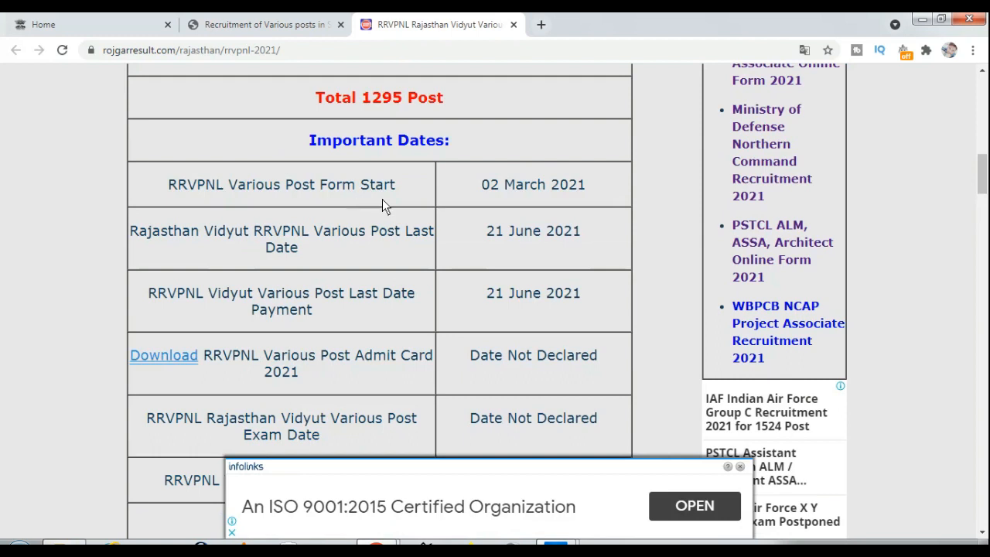
Review the form start date, last application date and age limits on the RojgarResult notice
{"action": "double_click", "coordinate": [487, 186]}
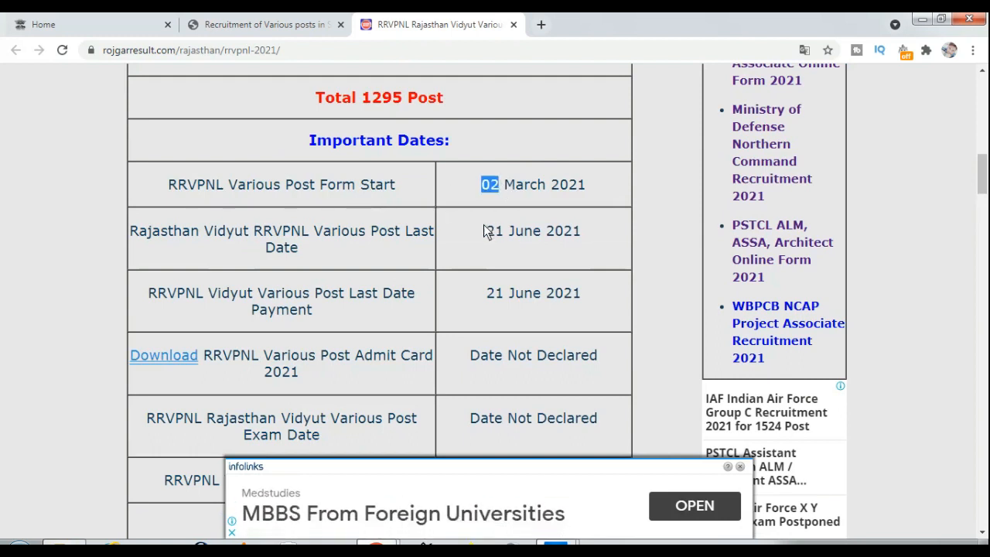
{"action": "left_click_drag", "start_coordinate": [482, 229], "coordinate": [493, 239]}
{"action": "scroll", "coordinate": [484, 348], "scroll_direction": "down", "scroll_amount": 3}
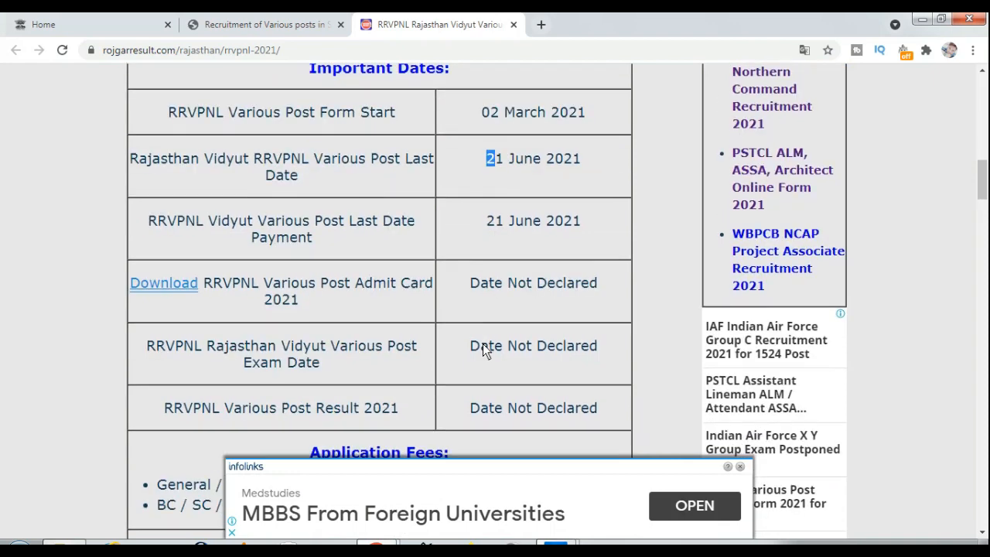
{"action": "left_click_drag", "start_coordinate": [283, 341], "coordinate": [304, 375]}
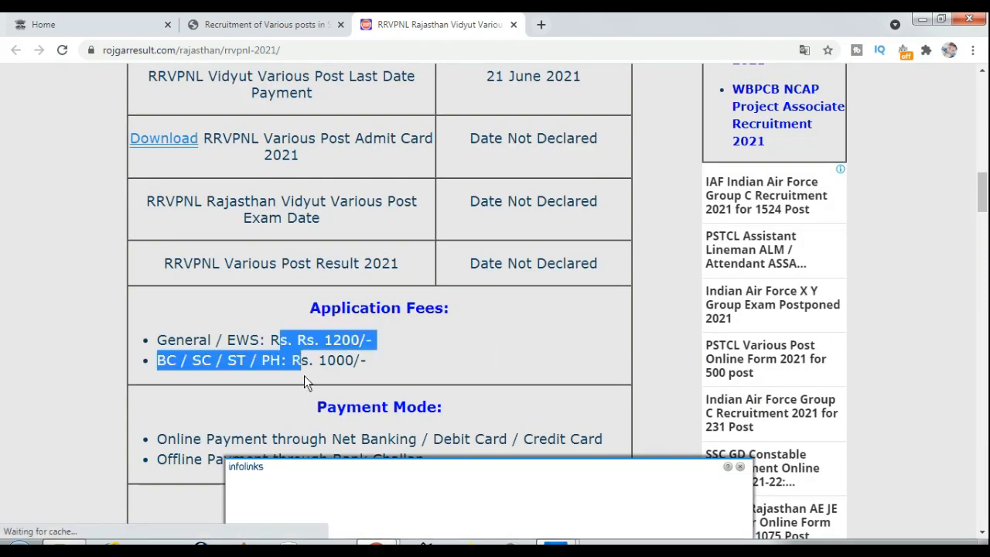
{"action": "scroll", "coordinate": [304, 374], "scroll_direction": "down", "scroll_amount": 1}
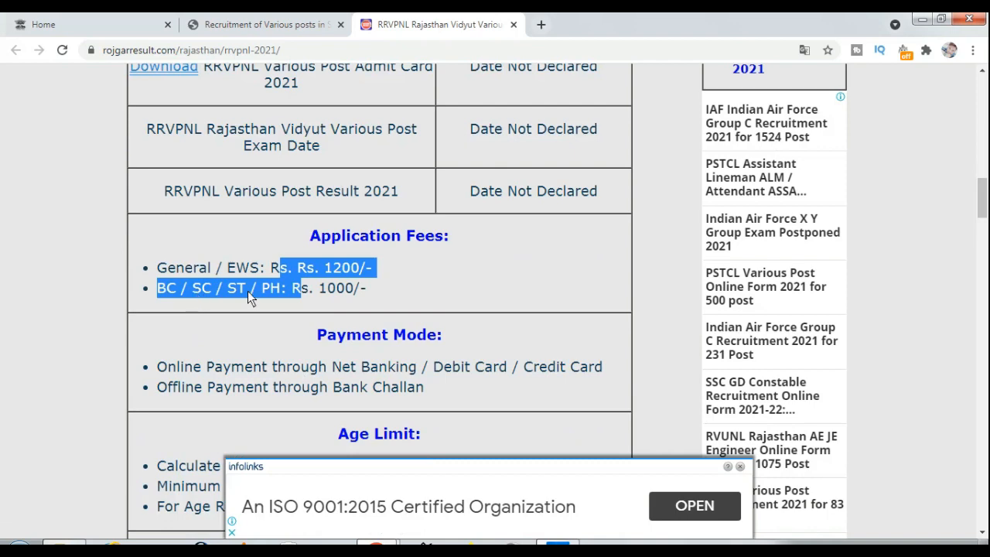
{"action": "scroll", "coordinate": [351, 290], "scroll_direction": "down", "scroll_amount": 1}
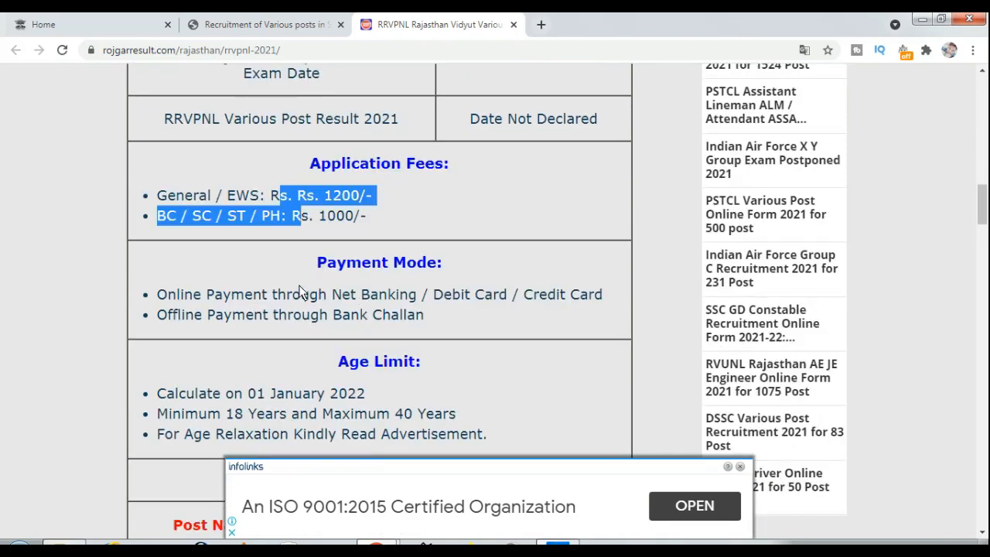
{"action": "left_click_drag", "start_coordinate": [301, 292], "coordinate": [310, 322]}
{"action": "scroll", "coordinate": [311, 324], "scroll_direction": "down", "scroll_amount": 2}
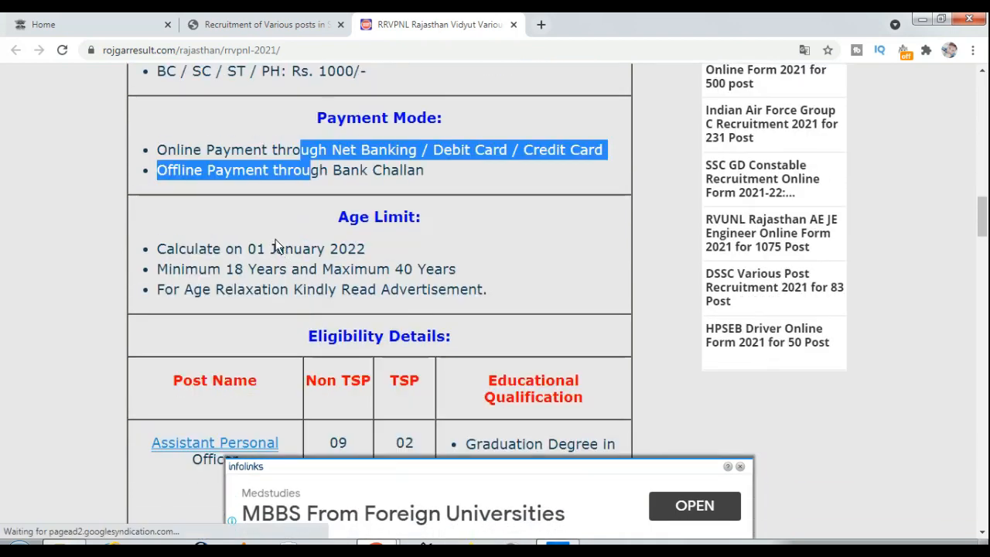
{"action": "left_click_drag", "start_coordinate": [277, 246], "coordinate": [280, 289]}
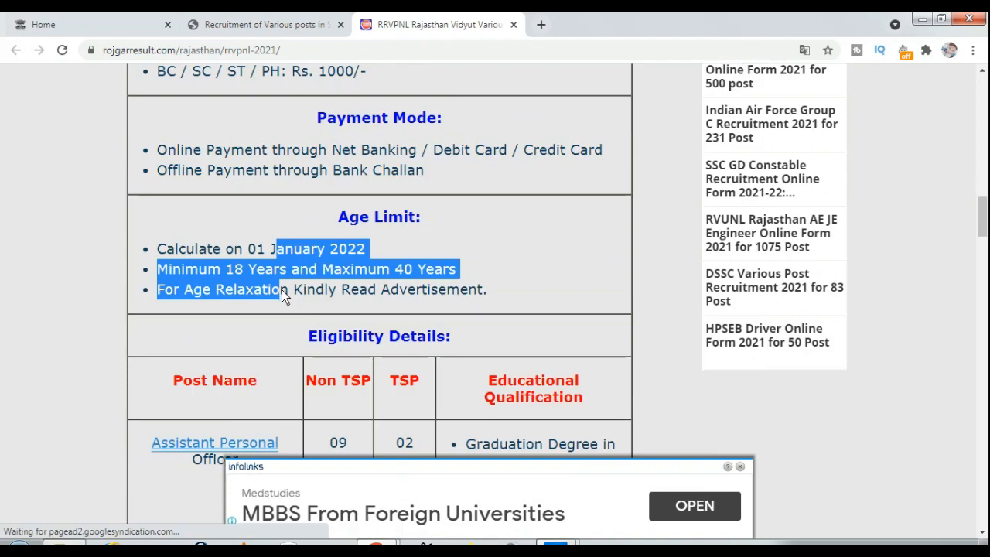
{"action": "scroll", "coordinate": [283, 289], "scroll_direction": "down", "scroll_amount": 2}
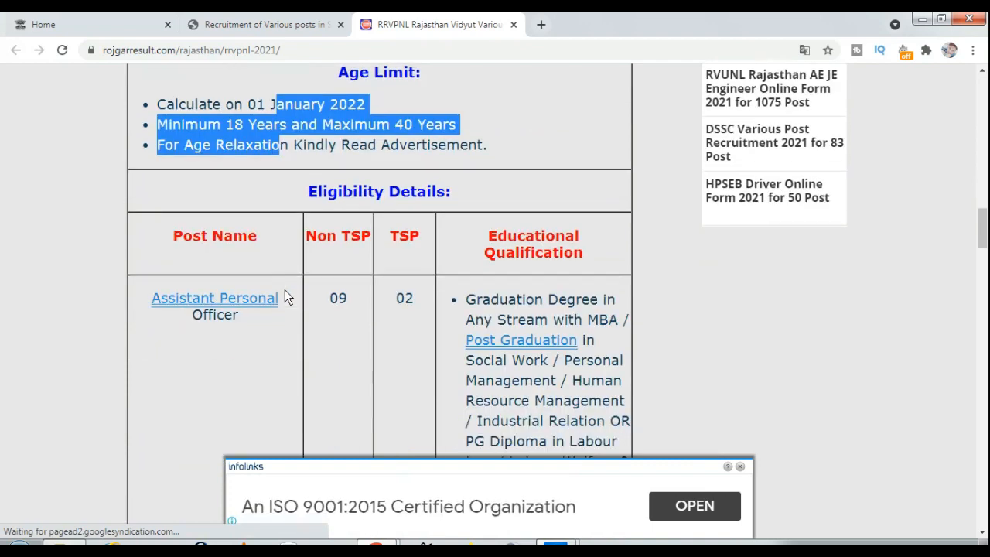
{"action": "scroll", "coordinate": [285, 297], "scroll_direction": "down", "scroll_amount": 1}
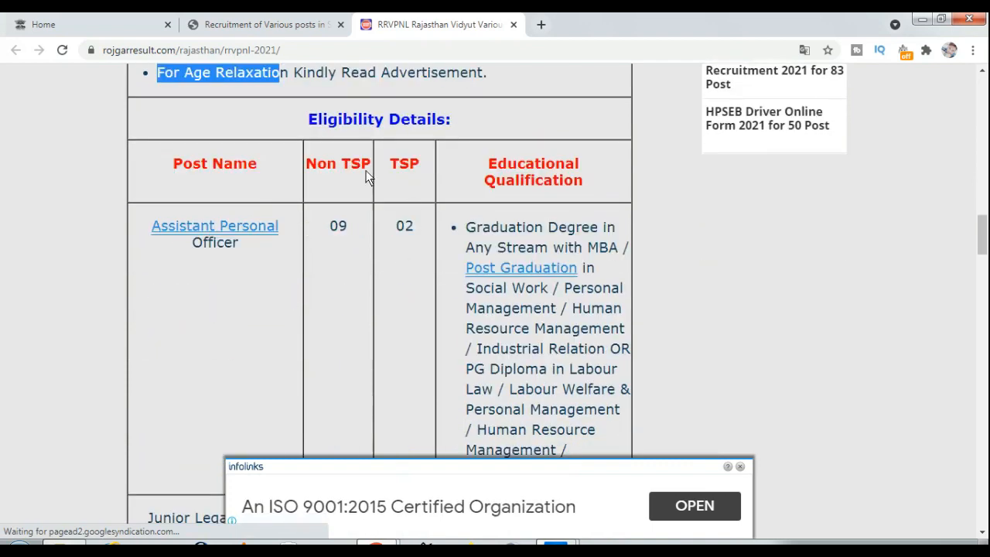
{"action": "left_click", "coordinate": [368, 176]}
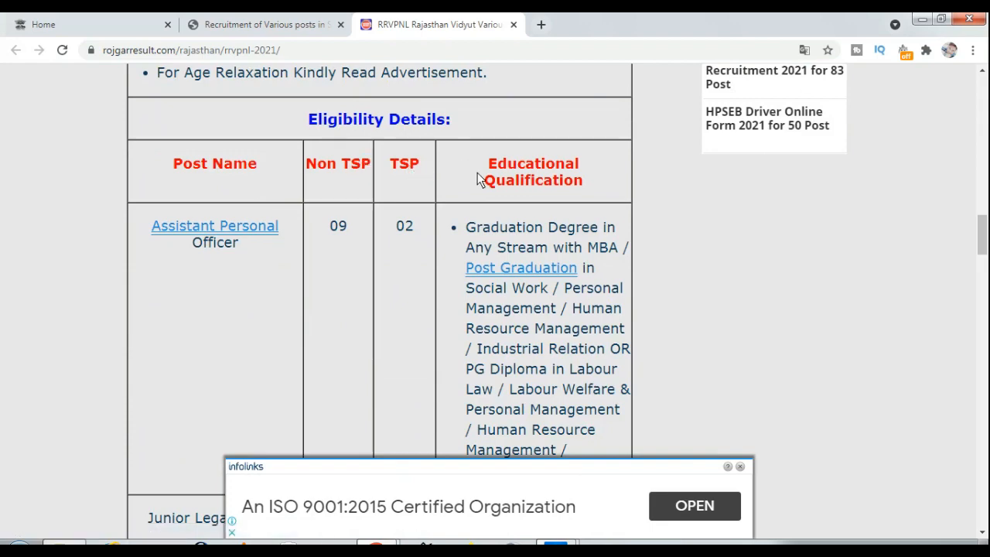
Review the Junior Assistant post, its 768 Non TSP vacancies and intermediate qualification requirement
{"action": "scroll", "coordinate": [493, 236], "scroll_direction": "down", "scroll_amount": 6}
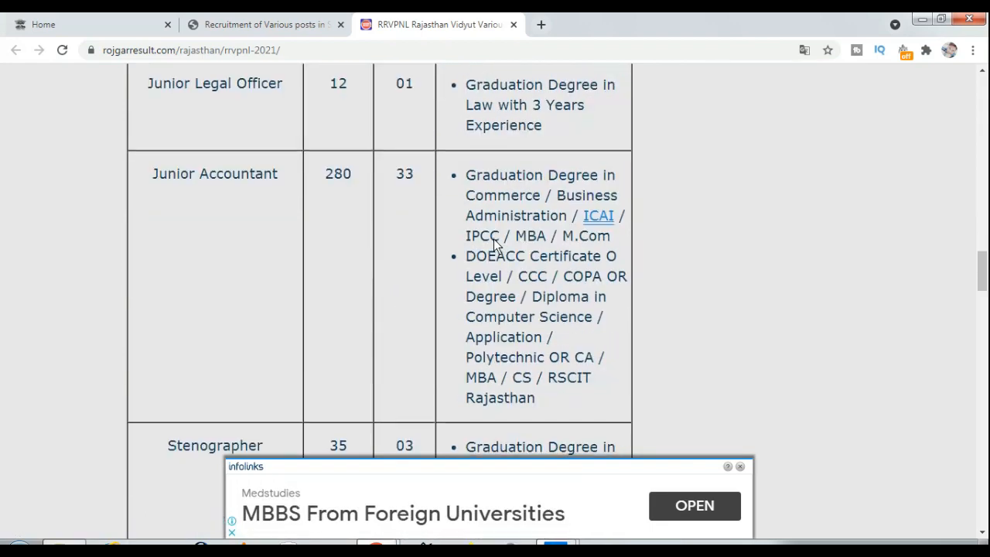
{"action": "scroll", "coordinate": [493, 239], "scroll_direction": "down", "scroll_amount": 4}
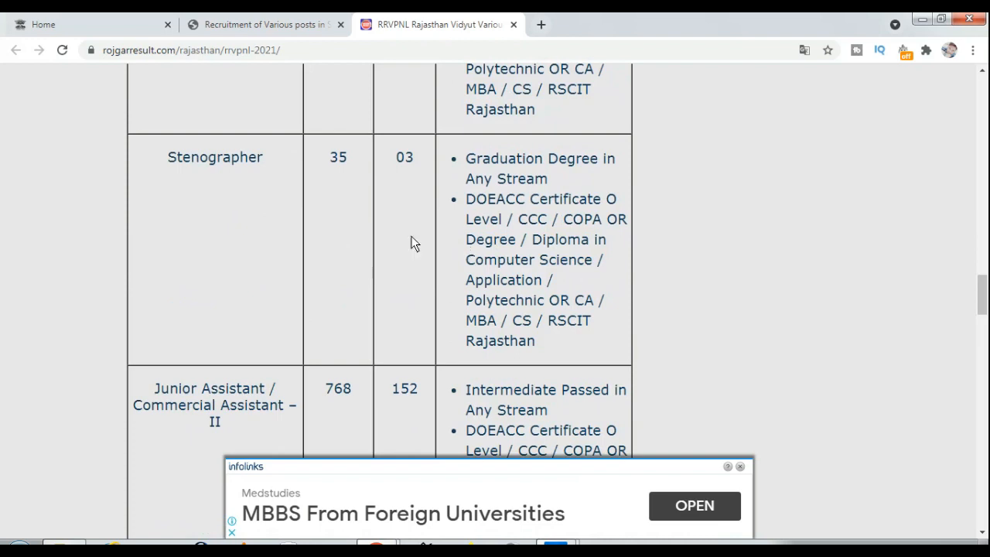
{"action": "scroll", "coordinate": [417, 247], "scroll_direction": "down", "scroll_amount": 3}
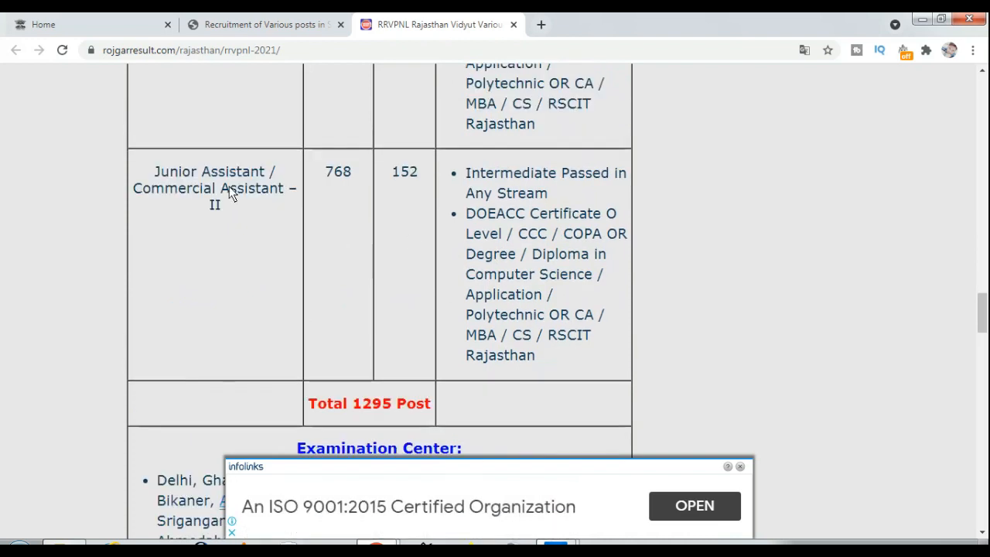
{"action": "left_click_drag", "start_coordinate": [236, 215], "coordinate": [193, 177]}
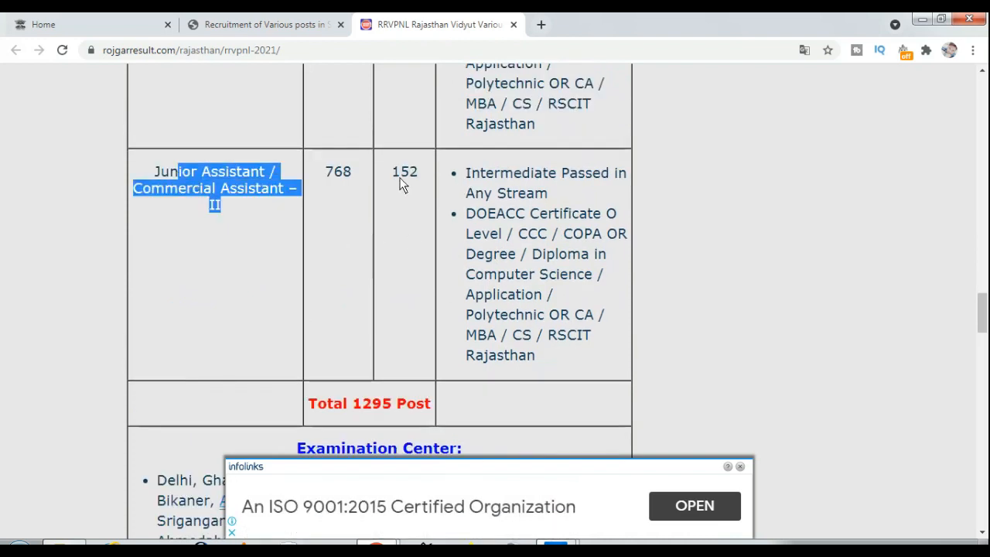
{"action": "left_click_drag", "start_coordinate": [352, 177], "coordinate": [334, 174]}
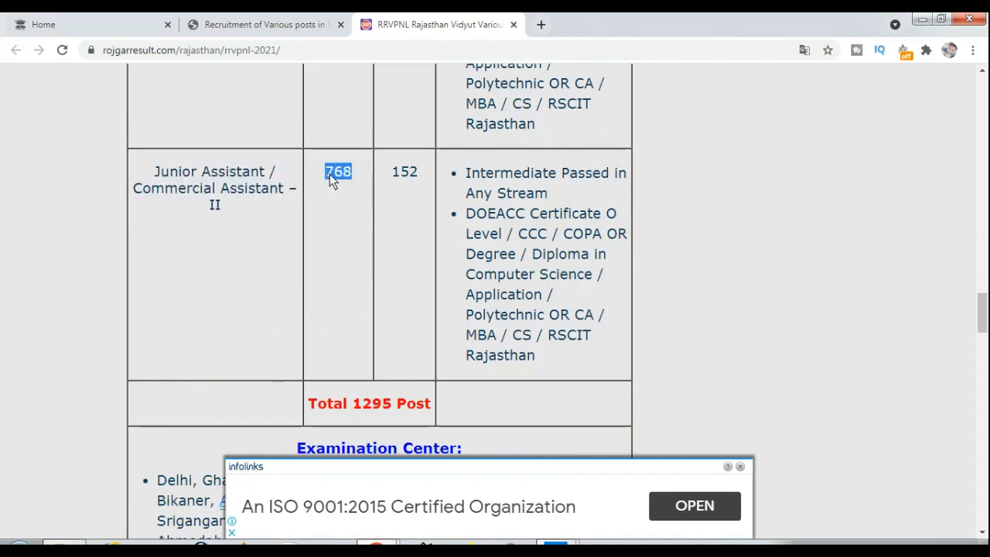
{"action": "left_click", "coordinate": [415, 176]}
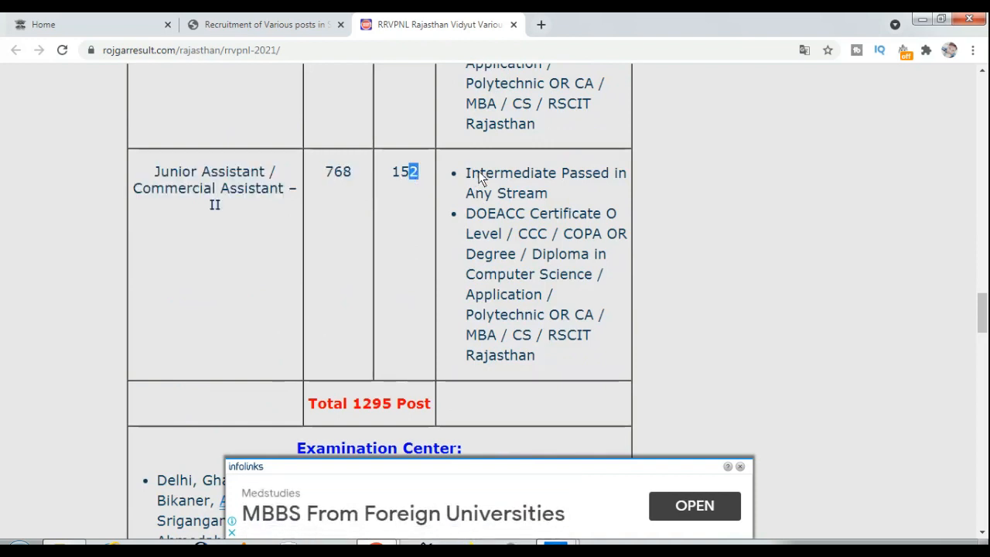
{"action": "left_click_drag", "start_coordinate": [481, 175], "coordinate": [492, 200]}
{"action": "left_click_drag", "start_coordinate": [591, 337], "coordinate": [546, 335]}
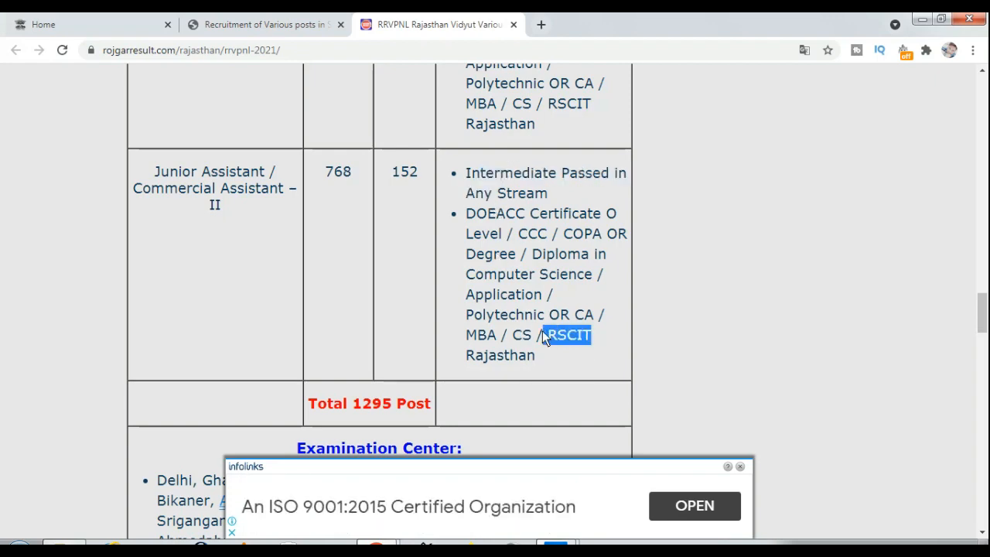
Open the official RRVPNL Apply Online Form link from Useful Important Links
{"action": "scroll", "coordinate": [449, 282], "scroll_direction": "down", "scroll_amount": 3}
{"action": "scroll", "coordinate": [448, 283], "scroll_direction": "down", "scroll_amount": 2}
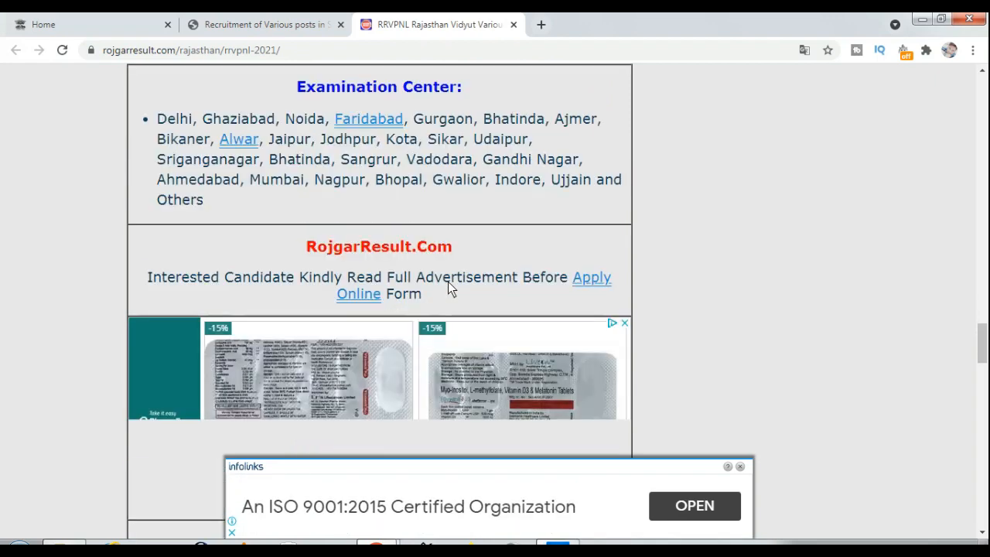
{"action": "scroll", "coordinate": [447, 286], "scroll_direction": "up", "scroll_amount": 1}
{"action": "left_click_drag", "start_coordinate": [276, 191], "coordinate": [339, 257]}
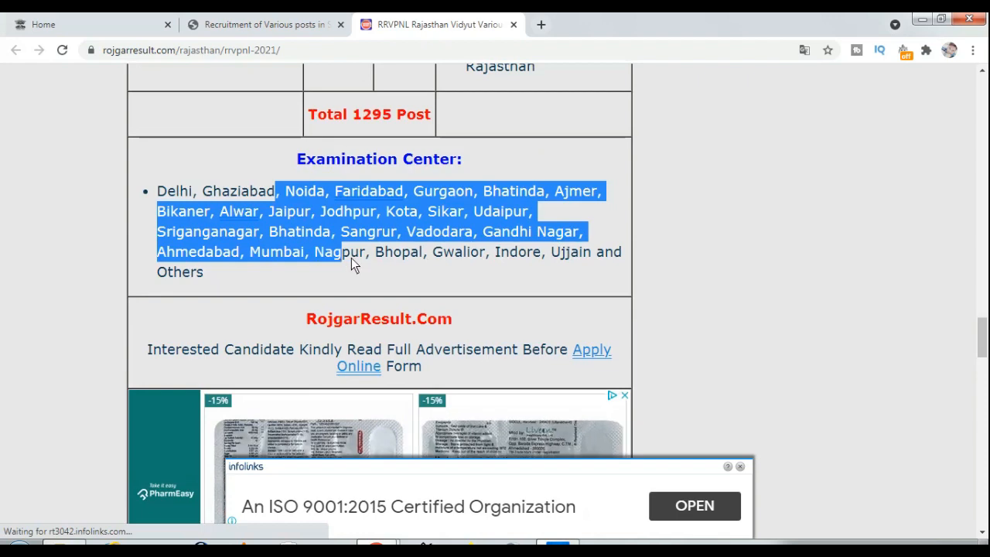
{"action": "scroll", "coordinate": [451, 273], "scroll_direction": "down", "scroll_amount": 3}
{"action": "scroll", "coordinate": [451, 273], "scroll_direction": "down", "scroll_amount": 3}
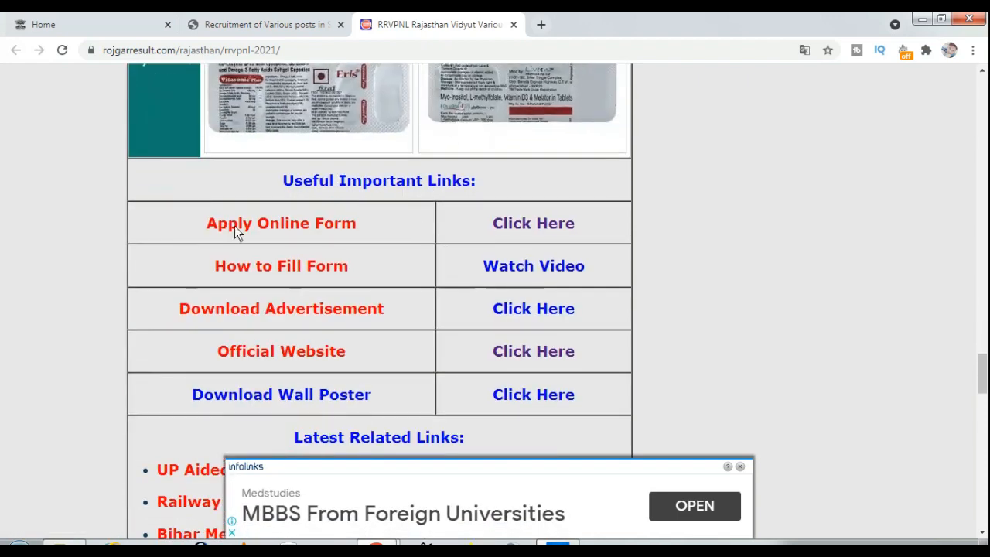
{"action": "left_click", "coordinate": [499, 223]}
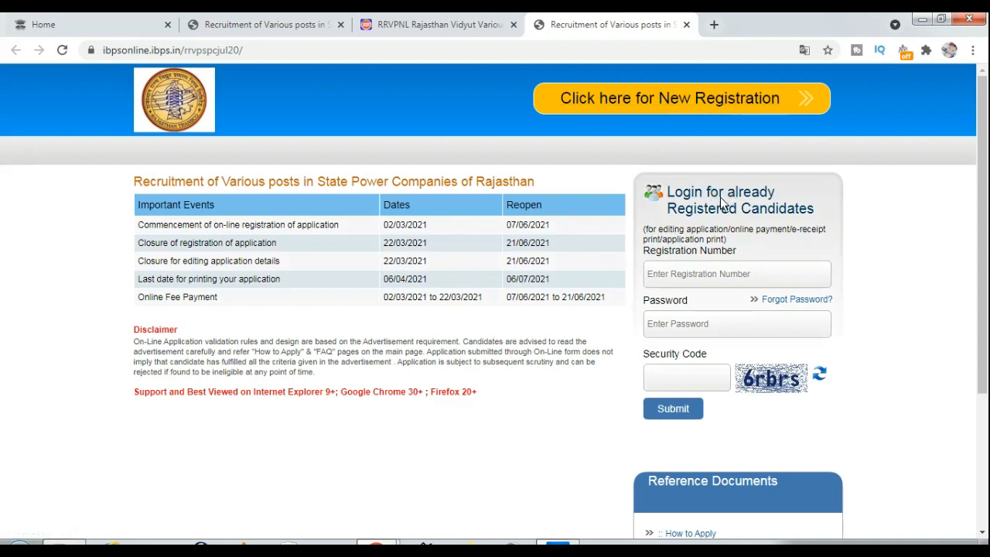
Skip the registered-candidate login and choose New Registration on the IBPS login page
{"action": "left_click_drag", "start_coordinate": [710, 192], "coordinate": [728, 219]}
{"action": "left_click", "coordinate": [715, 281]}
{"action": "left_click", "coordinate": [640, 103]}
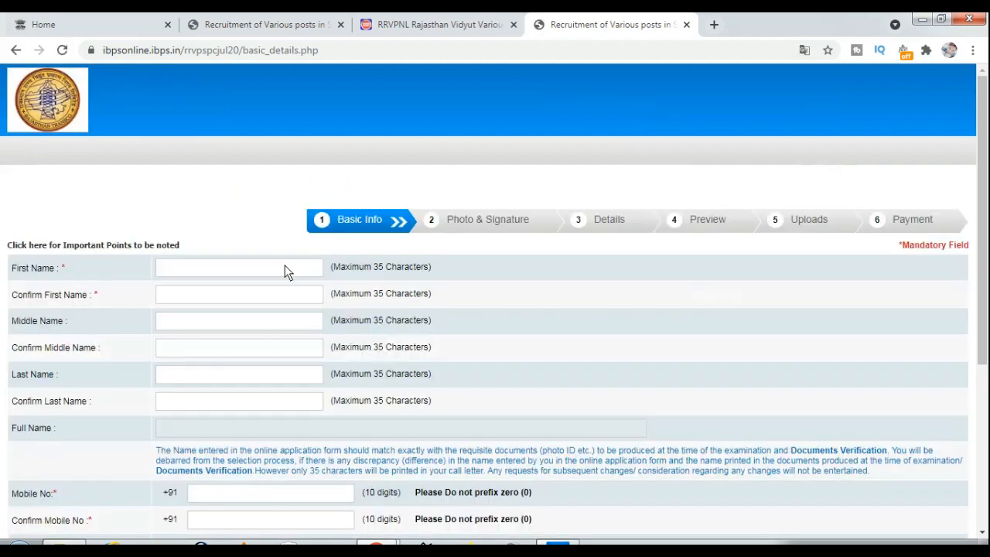
Enter and confirm the applicant's first name and last name
{"action": "type", "text": "unil"}
{"action": "key", "text": "Tab"}
{"action": "left_click", "coordinate": [207, 375]}
{"action": "key", "text": "Tab"}
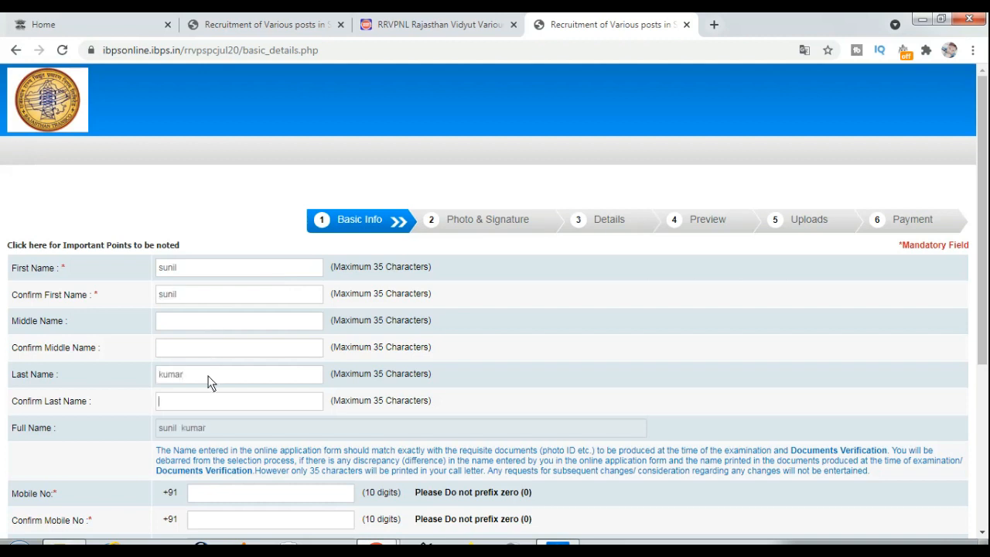
Enter and confirm the applicant's mobile number
{"action": "scroll", "coordinate": [209, 382], "scroll_direction": "down", "scroll_amount": 1}
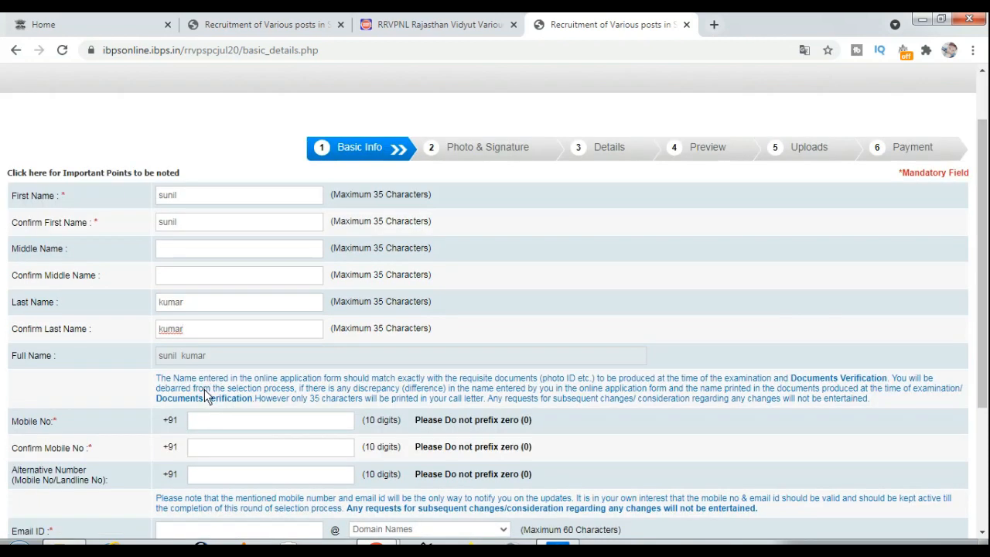
{"action": "left_click", "coordinate": [239, 422]}
{"action": "key", "text": "Tab"}
{"action": "key", "text": "Tab"}
{"action": "scroll", "coordinate": [587, 399], "scroll_direction": "down", "scroll_amount": 2}
{"action": "scroll", "coordinate": [332, 426], "scroll_direction": "down", "scroll_amount": 2}
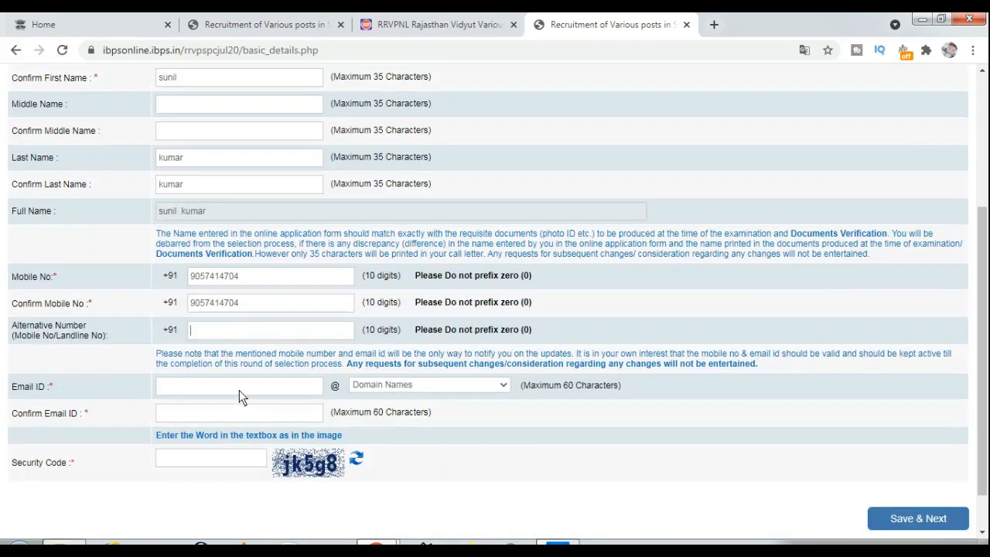
Enter the applicant's email address with the gmail.com domain and confirm it
{"action": "left_click", "coordinate": [239, 388]}
{"action": "left_click", "coordinate": [385, 385]}
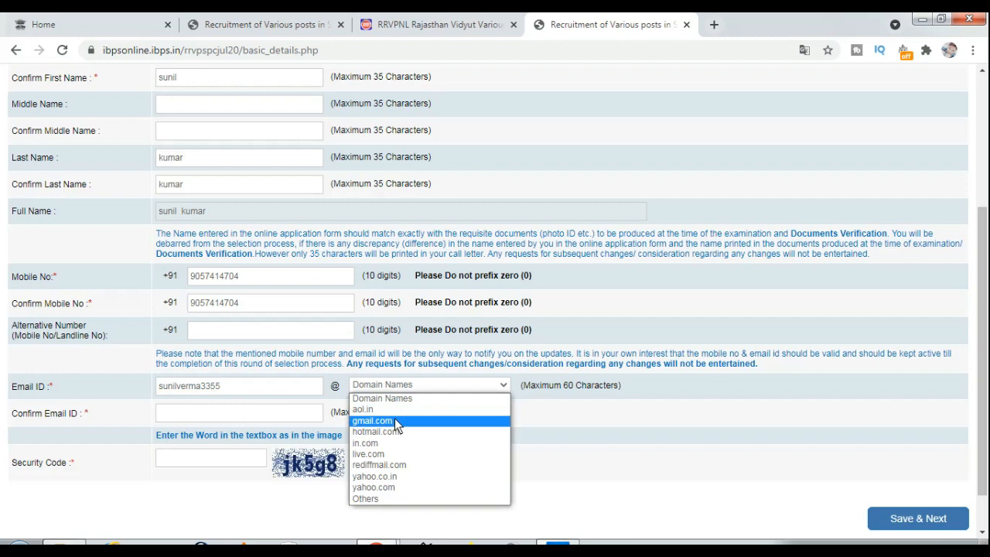
{"action": "left_click", "coordinate": [395, 422]}
{"action": "left_click", "coordinate": [228, 412]}
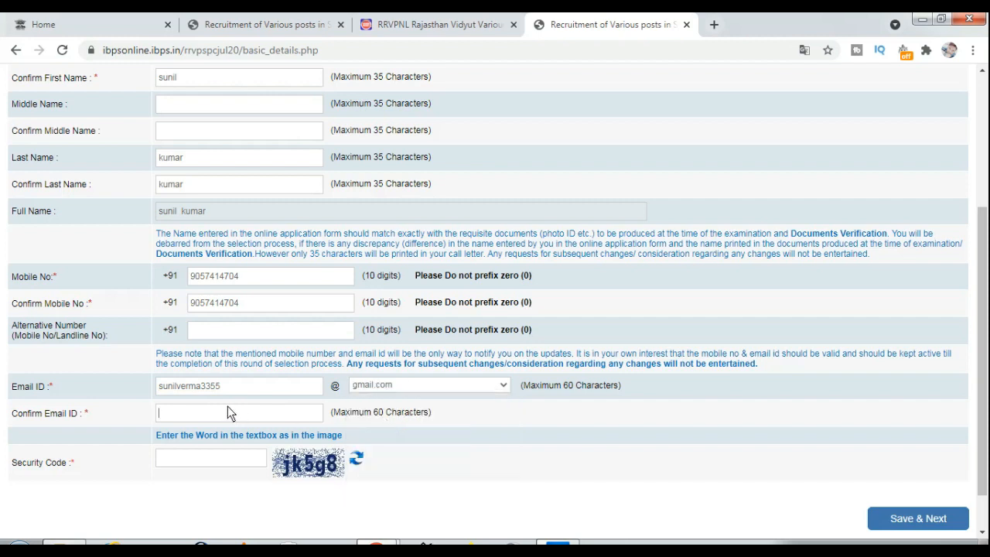
Fill in the security code, Save & Next, and confirm the details are correct
{"action": "left_click", "coordinate": [233, 462]}
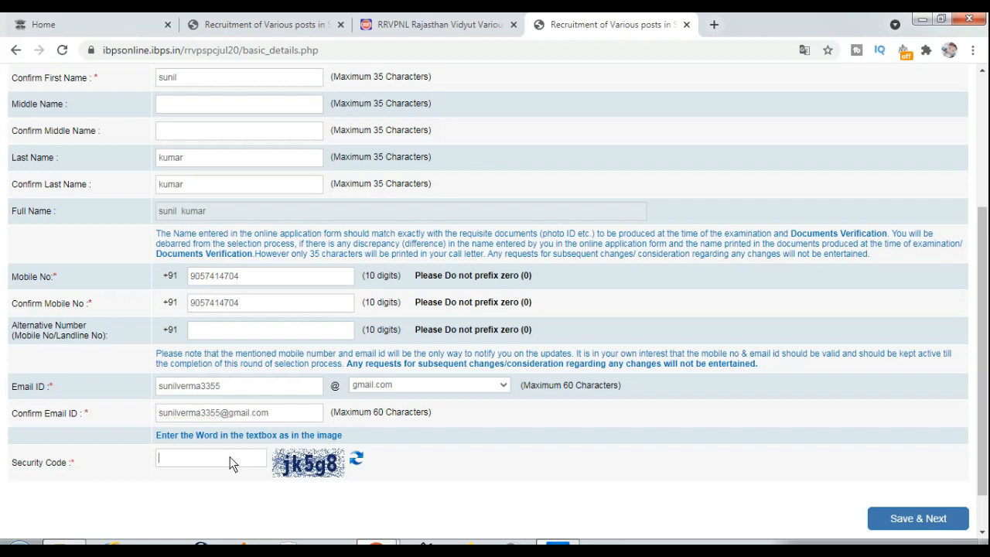
{"action": "type", "text": "jk5g8"}
{"action": "scroll", "coordinate": [229, 456], "scroll_direction": "down", "scroll_amount": 2}
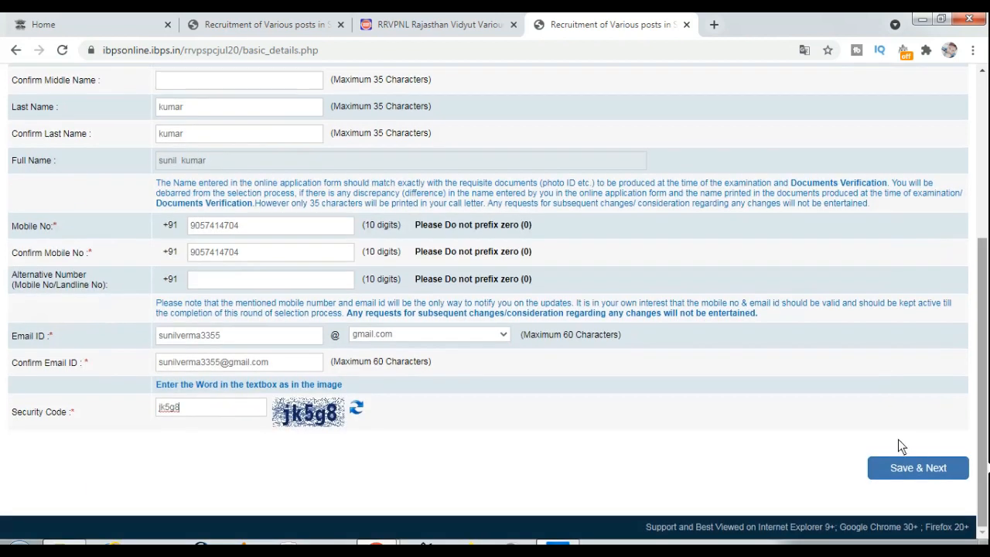
{"action": "left_click", "coordinate": [911, 470]}
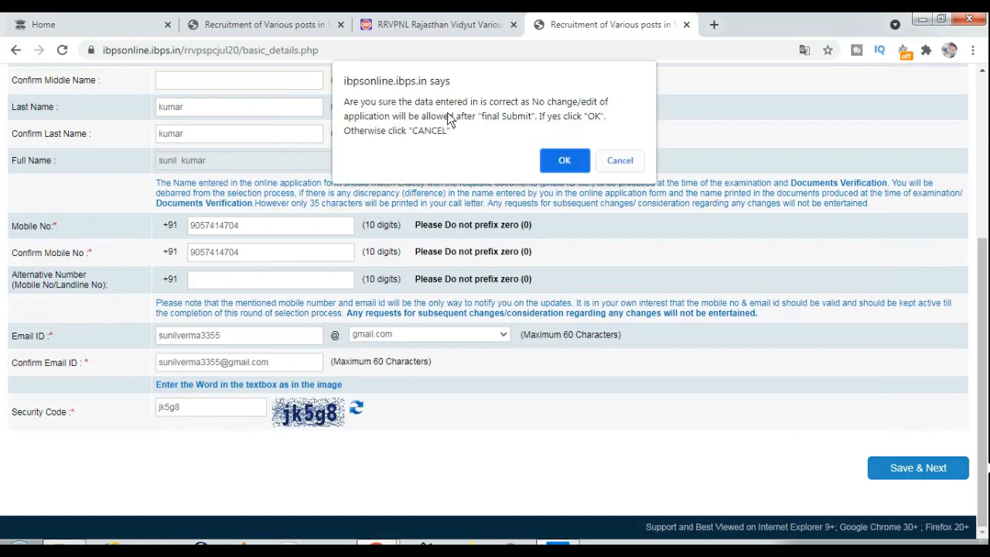
{"action": "left_click", "coordinate": [565, 161]}
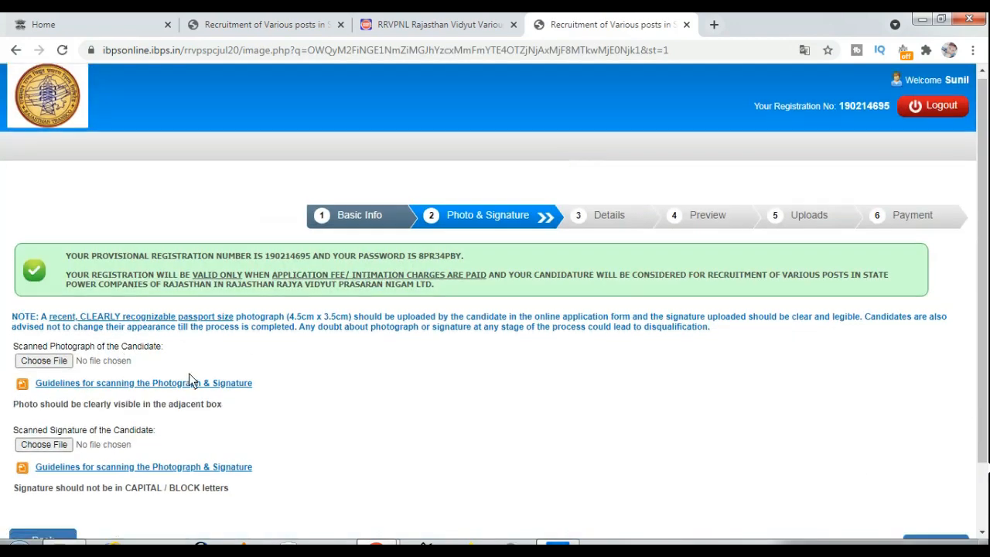
Review the photo and signature size notes and the provisional registration number and password
{"action": "scroll", "coordinate": [188, 372], "scroll_direction": "down", "scroll_amount": 1}
{"action": "mouse_move", "coordinate": [88, 284]}
{"action": "left_mouse_down"}
{"action": "mouse_move", "coordinate": [144, 280]}
{"action": "mouse_move", "coordinate": [132, 280]}
{"action": "left_mouse_up"}
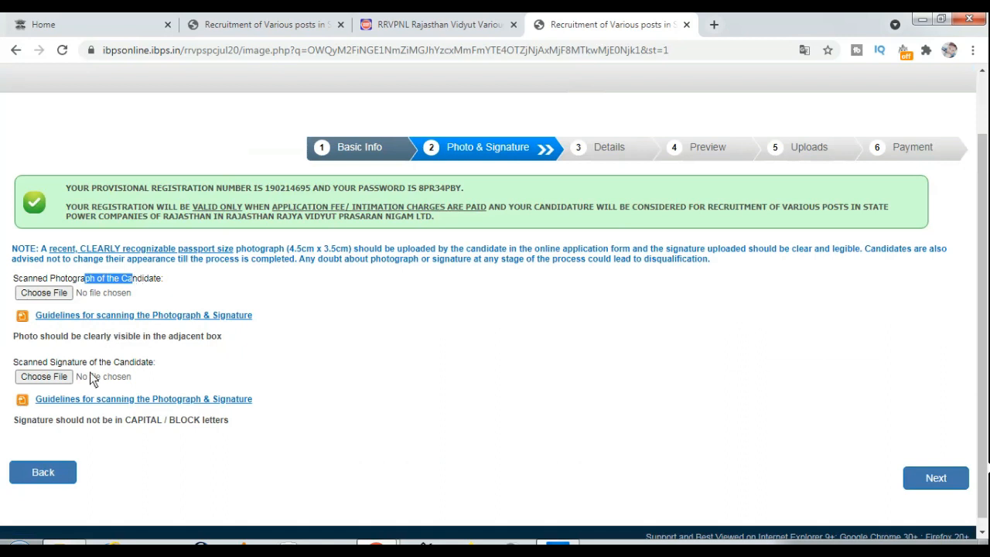
{"action": "left_click_drag", "start_coordinate": [88, 362], "coordinate": [165, 364]}
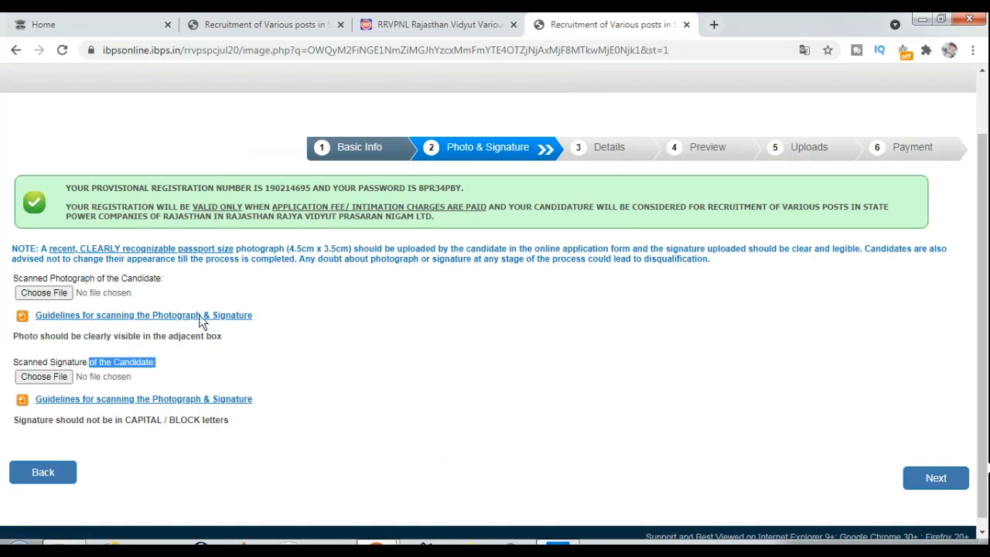
{"action": "left_click_drag", "start_coordinate": [230, 248], "coordinate": [404, 254]}
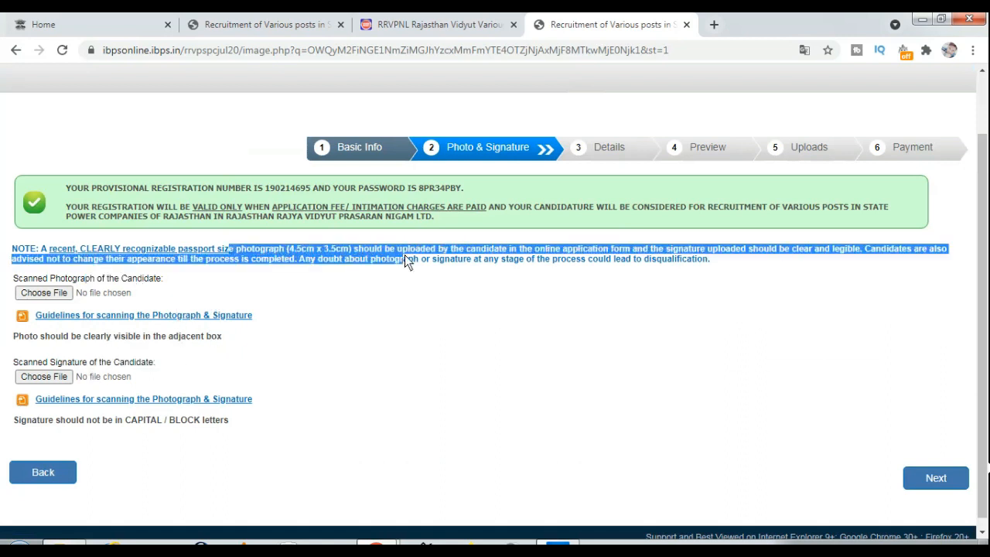
{"action": "left_click", "coordinate": [405, 254]}
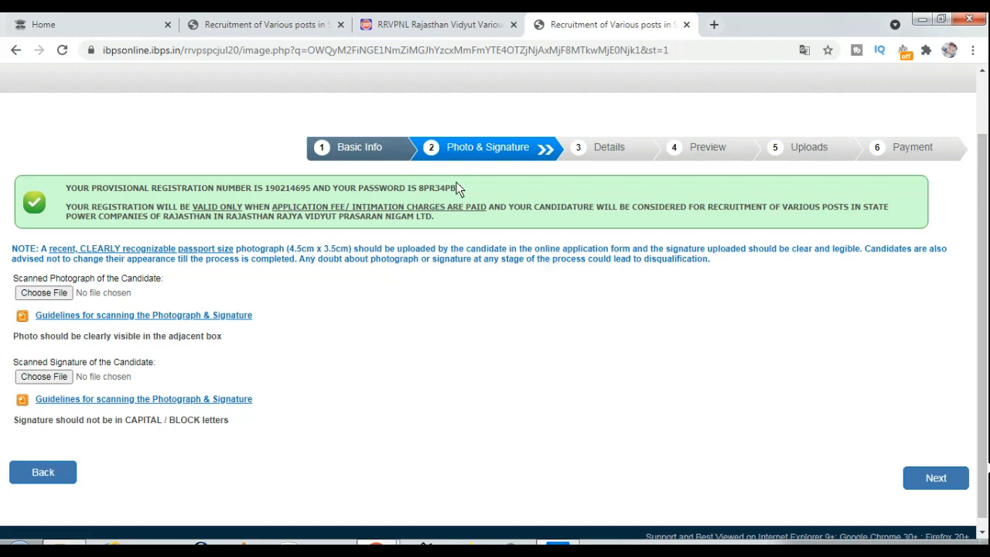
{"action": "left_click_drag", "start_coordinate": [464, 189], "coordinate": [271, 194]}
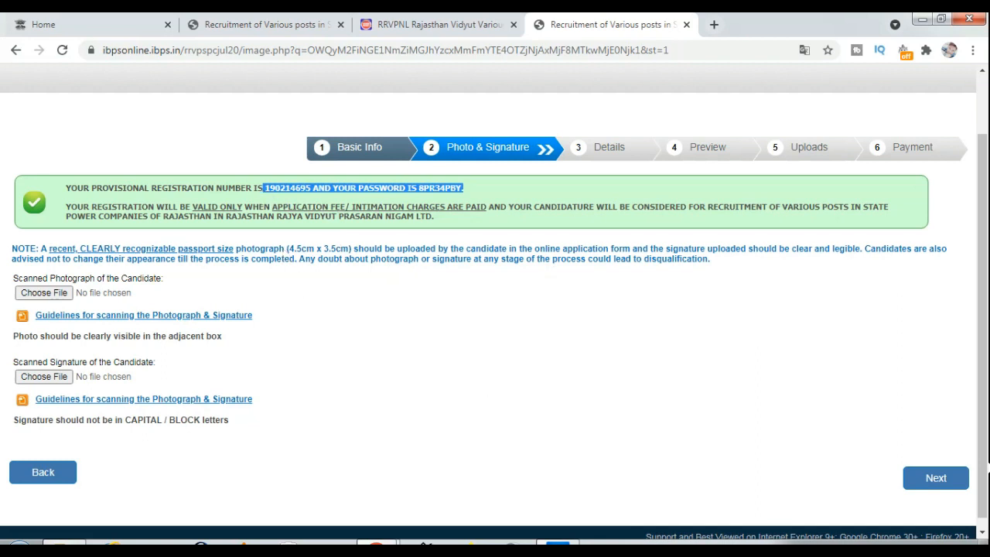
Upload PP.jpg as the photograph and SINGH.jpg as the signature
{"action": "left_click", "coordinate": [896, 505]}
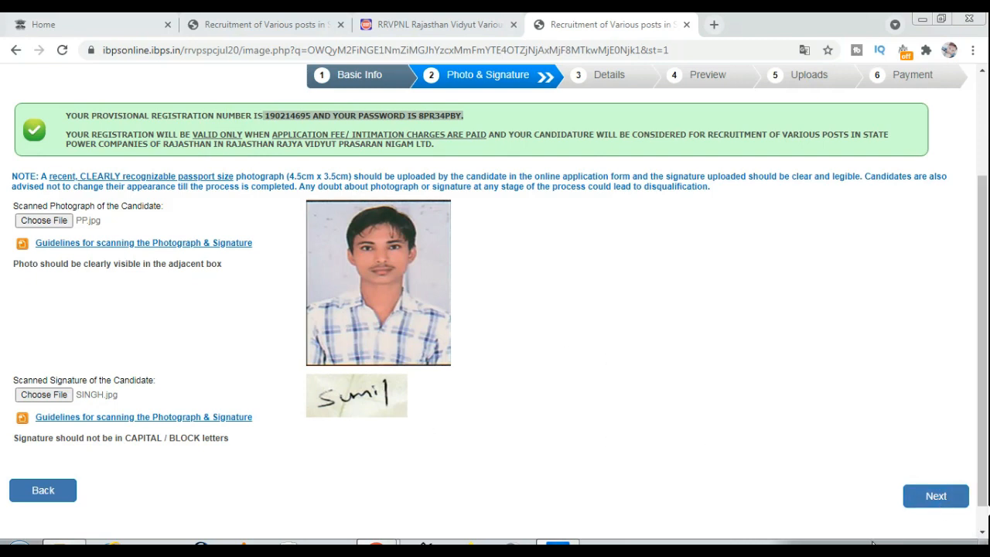
{"action": "left_click", "coordinate": [907, 549]}
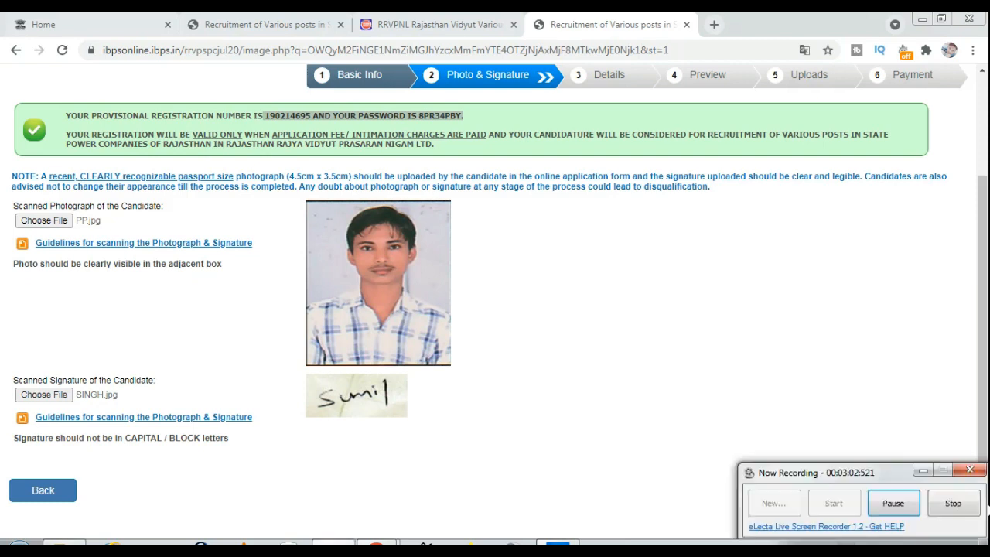
{"action": "left_click", "coordinate": [837, 388]}
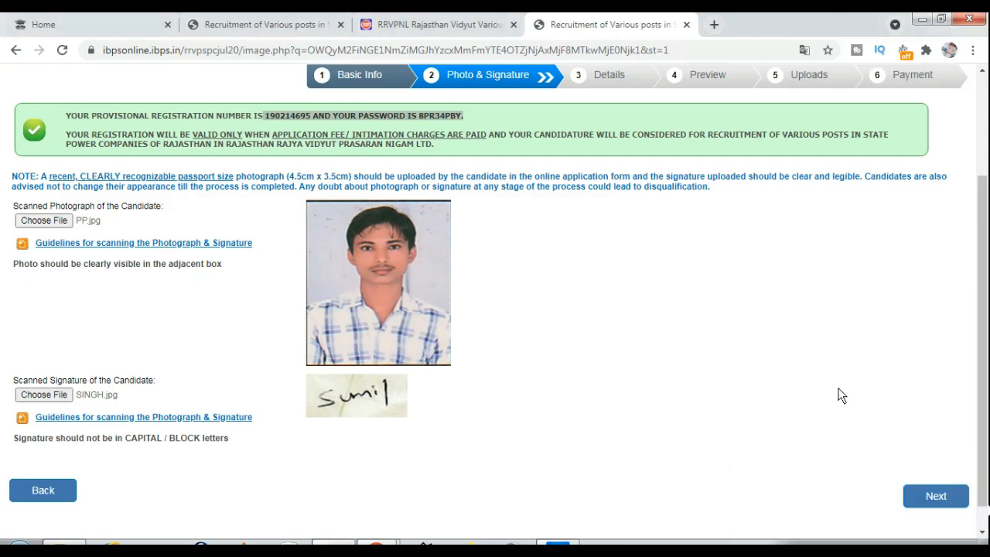
On the Details step, choose the Junior Assistant/Commercial Assistant-II post after checking the notice
{"action": "left_click", "coordinate": [933, 502]}
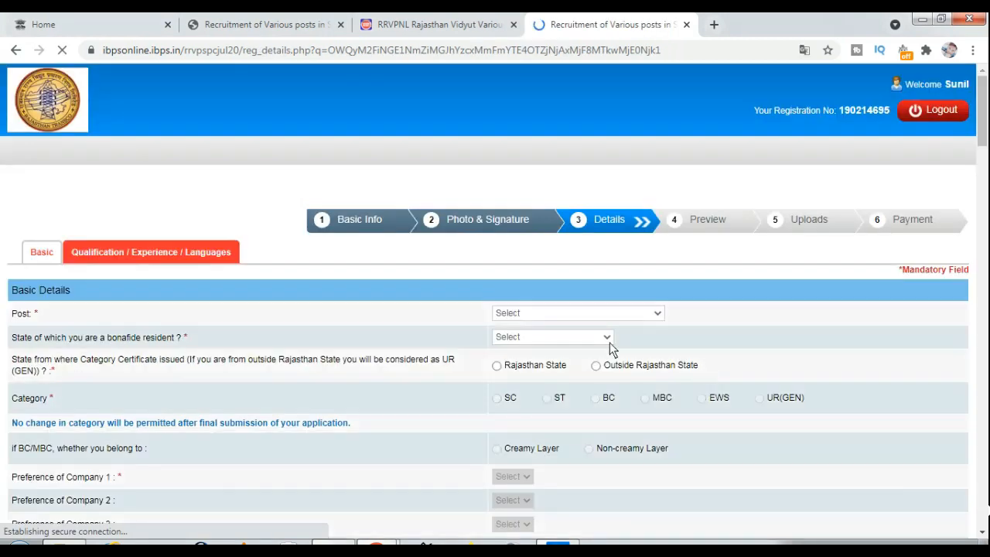
{"action": "left_click", "coordinate": [575, 313]}
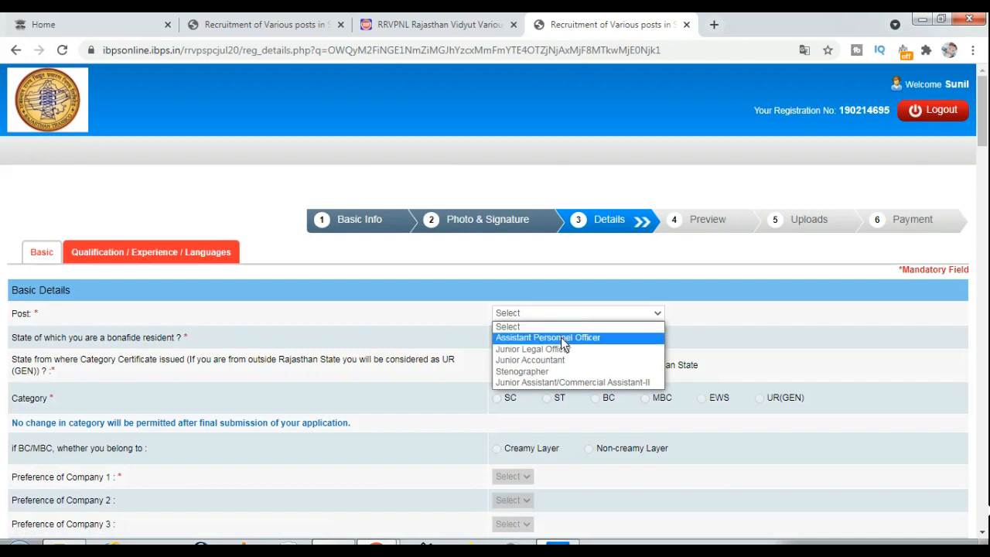
{"action": "left_click", "coordinate": [441, 24]}
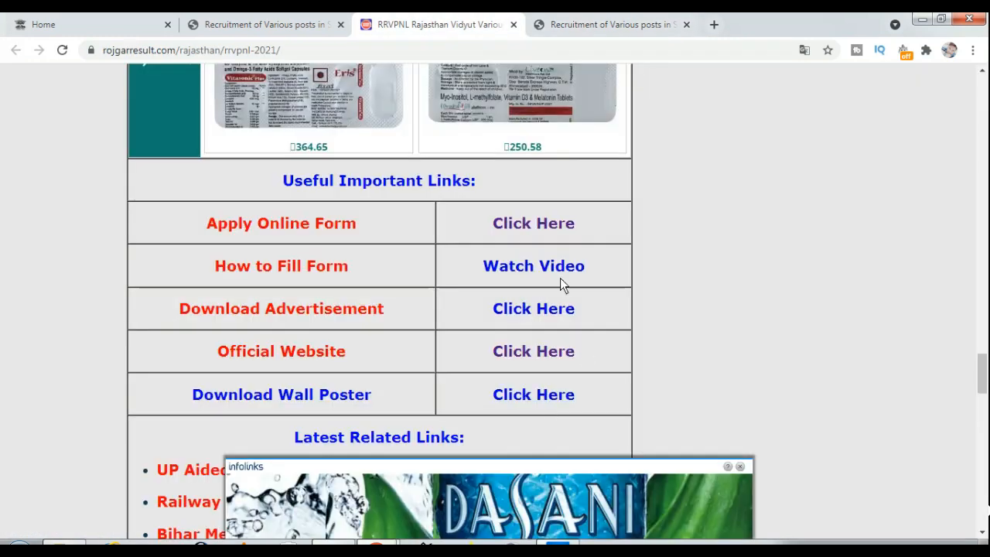
{"action": "scroll", "coordinate": [426, 351], "scroll_direction": "up", "scroll_amount": 7}
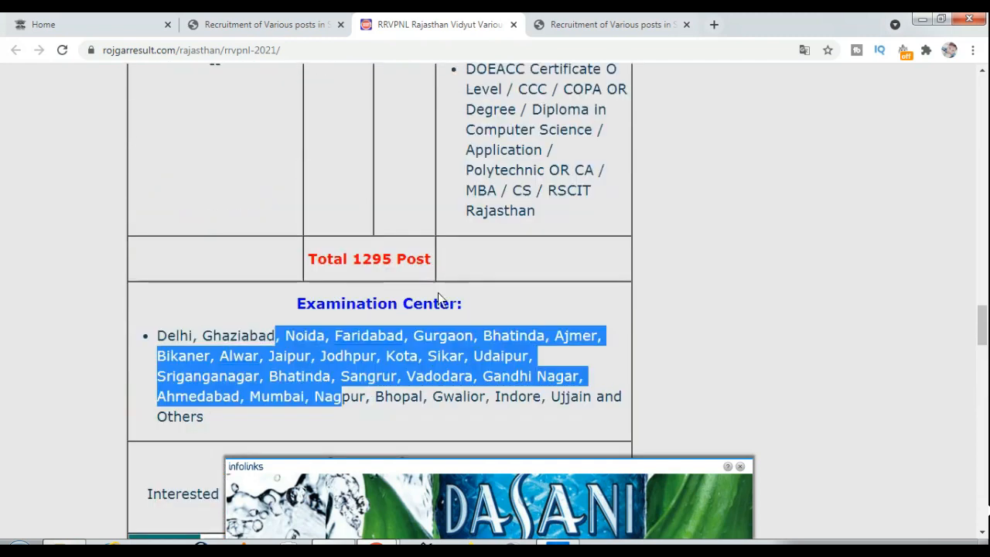
{"action": "scroll", "coordinate": [438, 298], "scroll_direction": "up", "scroll_amount": 3}
{"action": "left_click_drag", "start_coordinate": [156, 244], "coordinate": [266, 246]}
{"action": "left_click_drag", "start_coordinate": [178, 262], "coordinate": [269, 267]}
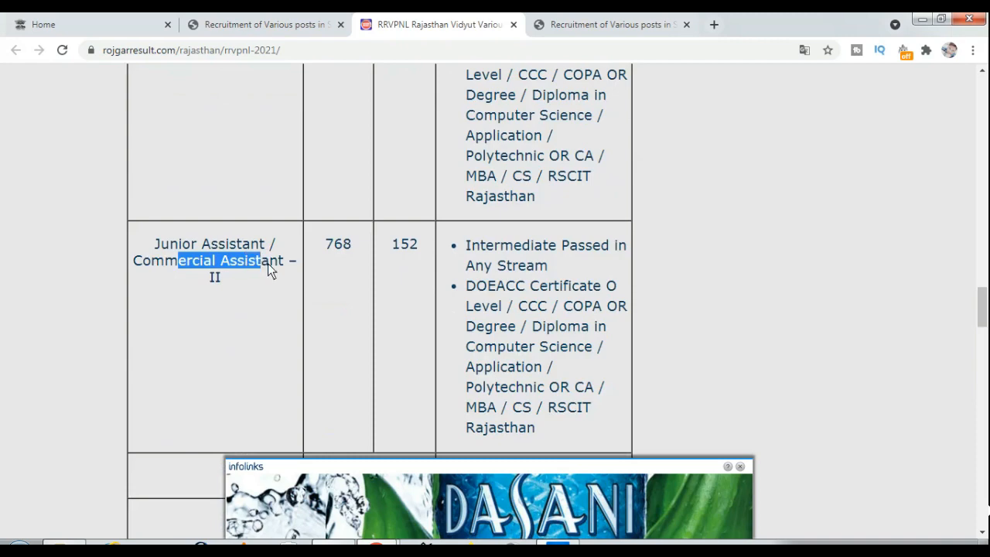
{"action": "left_click", "coordinate": [596, 24]}
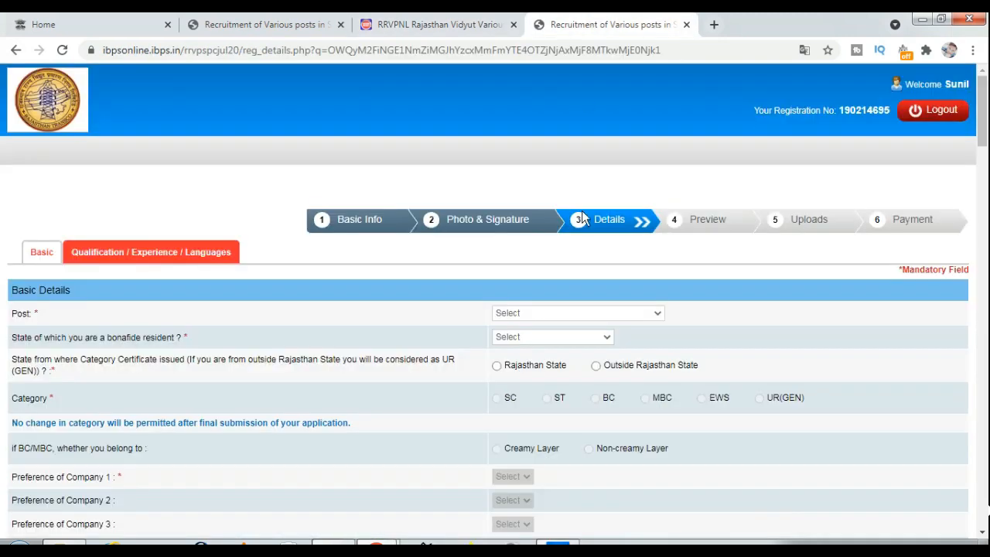
{"action": "left_click", "coordinate": [585, 313]}
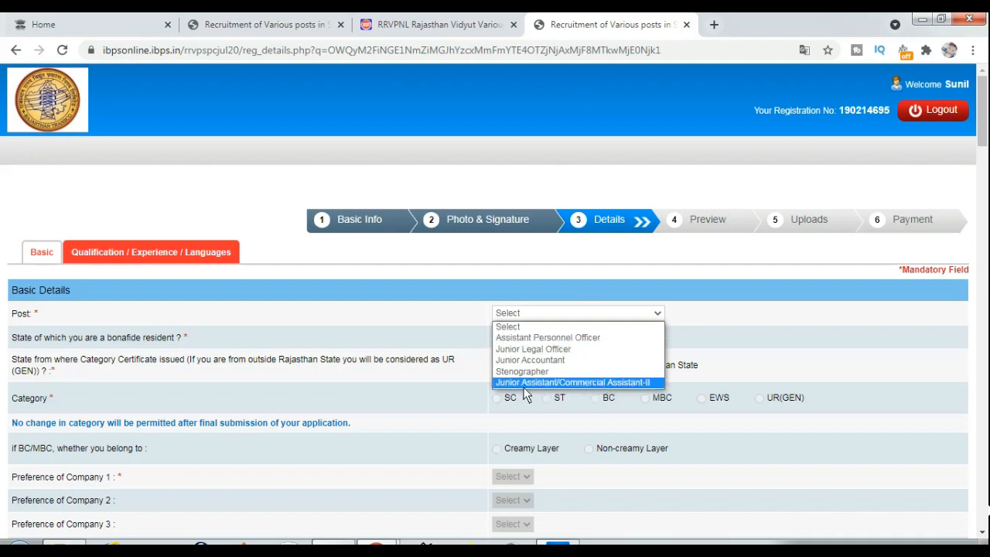
{"action": "left_click", "coordinate": [621, 383]}
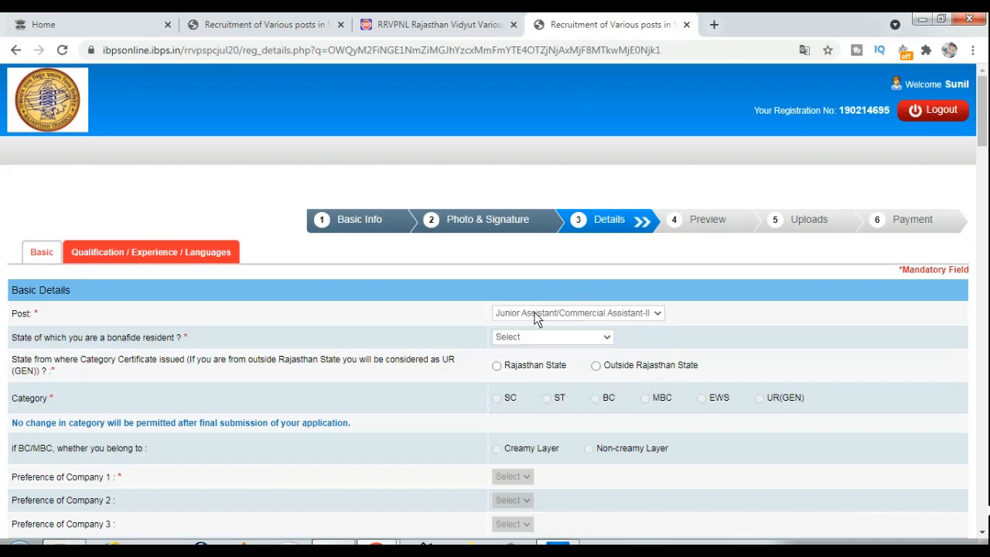
Set Rajasthan residency and certificate state, BC category and Non-creamy Layer
{"action": "left_click", "coordinate": [575, 340]}
{"action": "key", "text": "r"}
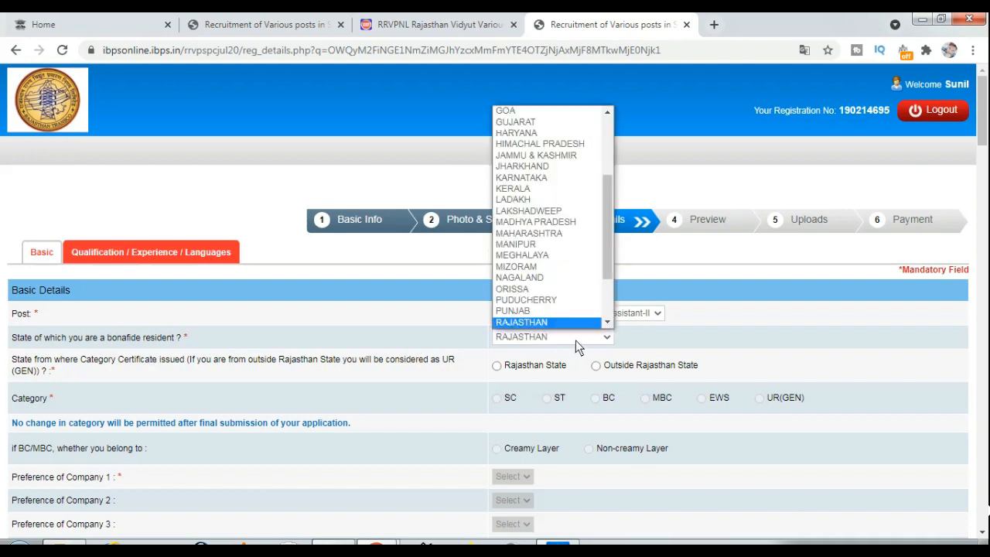
{"action": "key", "text": "Return"}
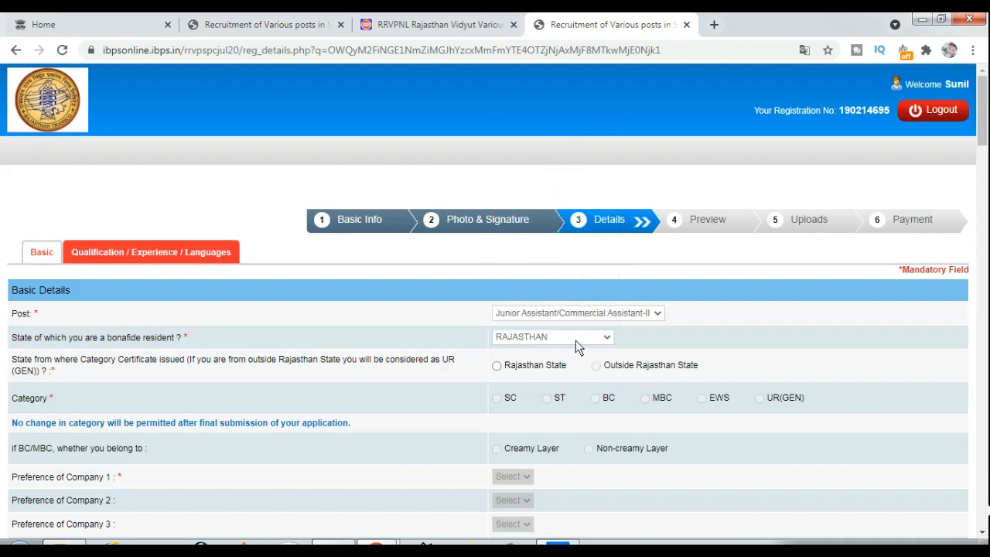
{"action": "left_click", "coordinate": [498, 367]}
{"action": "left_click", "coordinate": [596, 400]}
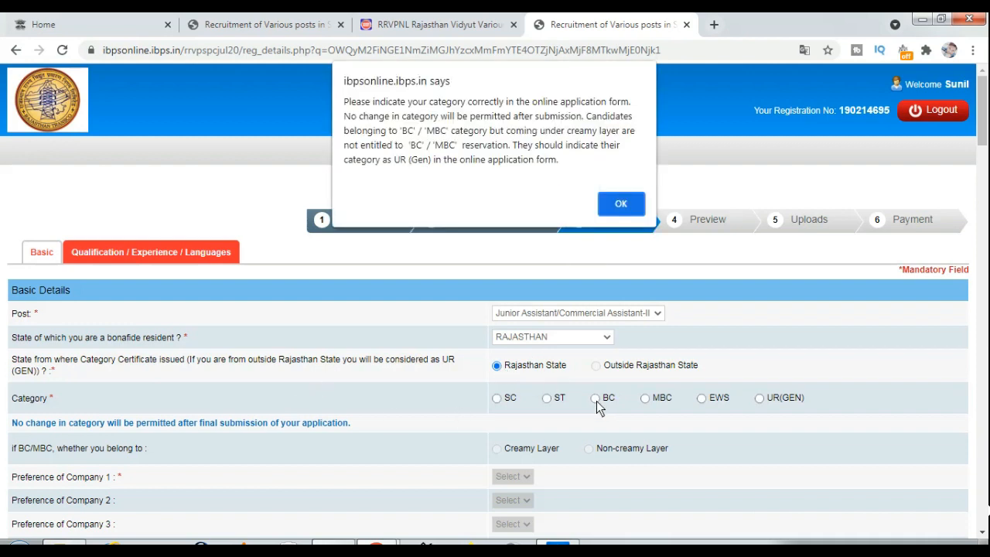
{"action": "left_click", "coordinate": [628, 206]}
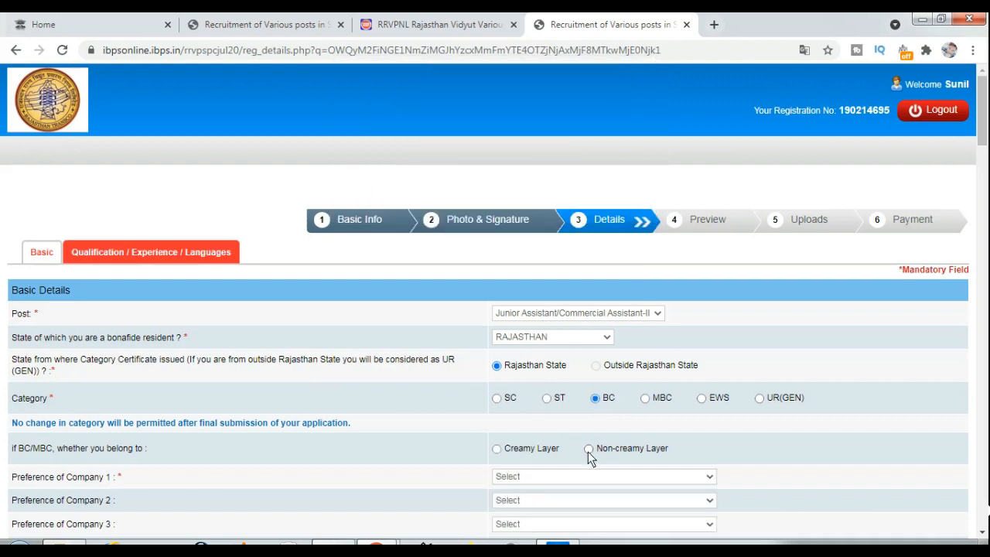
{"action": "left_click", "coordinate": [589, 449]}
{"action": "scroll", "coordinate": [587, 452], "scroll_direction": "down", "scroll_amount": 1}
{"action": "left_click", "coordinate": [536, 404]}
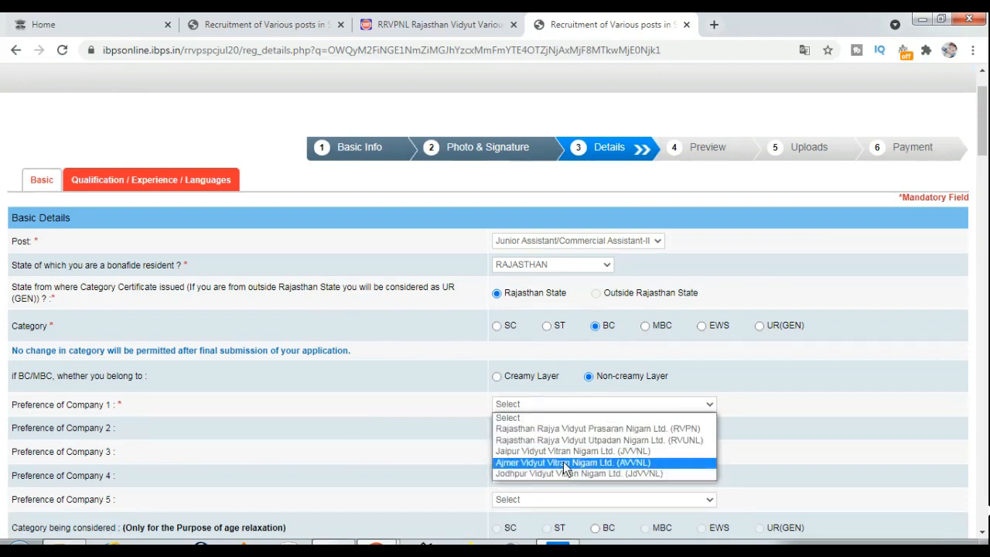
Fill Preference of Company 1–5 with JVVNL, RVPN, RVUNL, AVVNL and JdVVNL in order
{"action": "left_click", "coordinate": [568, 451]}
{"action": "left_click", "coordinate": [542, 427]}
{"action": "left_click", "coordinate": [543, 453]}
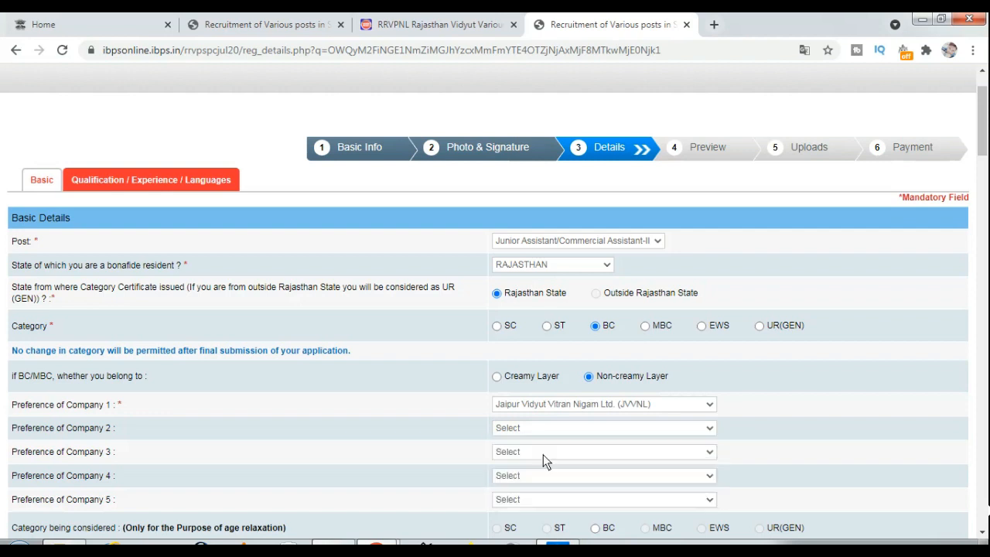
{"action": "left_click", "coordinate": [539, 450]}
{"action": "left_click", "coordinate": [534, 486]}
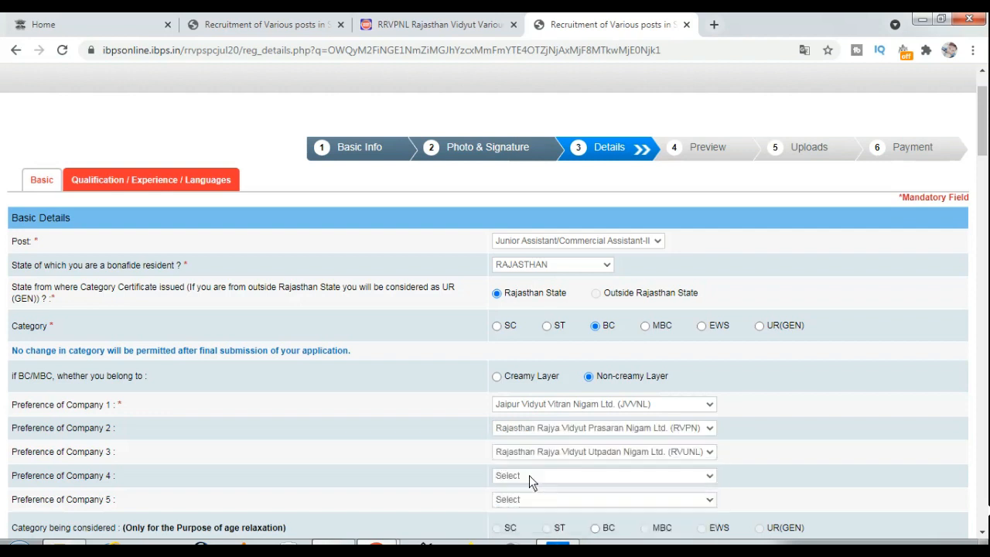
{"action": "left_click", "coordinate": [529, 477]}
{"action": "left_click", "coordinate": [524, 451]}
{"action": "left_click", "coordinate": [522, 478]}
{"action": "left_click", "coordinate": [524, 493]}
{"action": "left_click", "coordinate": [522, 494]}
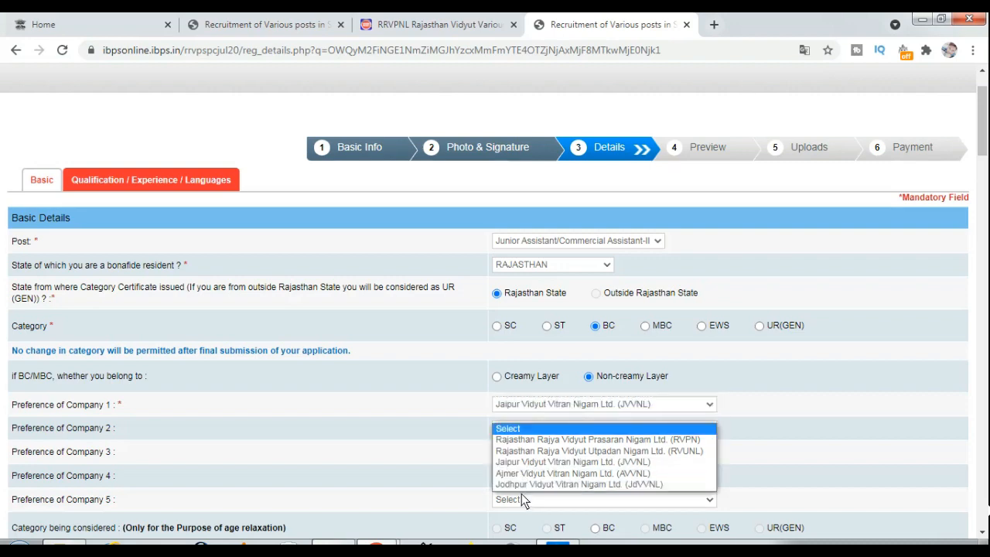
{"action": "left_click", "coordinate": [521, 485]}
{"action": "scroll", "coordinate": [519, 485], "scroll_direction": "down", "scroll_amount": 1}
{"action": "scroll", "coordinate": [520, 486], "scroll_direction": "down", "scroll_amount": 1}
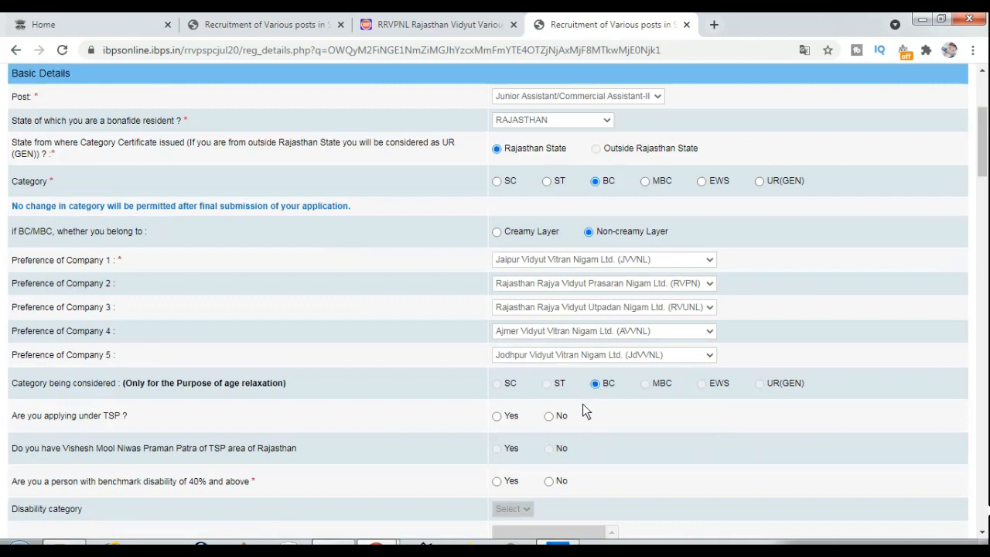
Answer No to applying under TSP and to having a benchmark disability
{"action": "scroll", "coordinate": [582, 403], "scroll_direction": "down", "scroll_amount": 1}
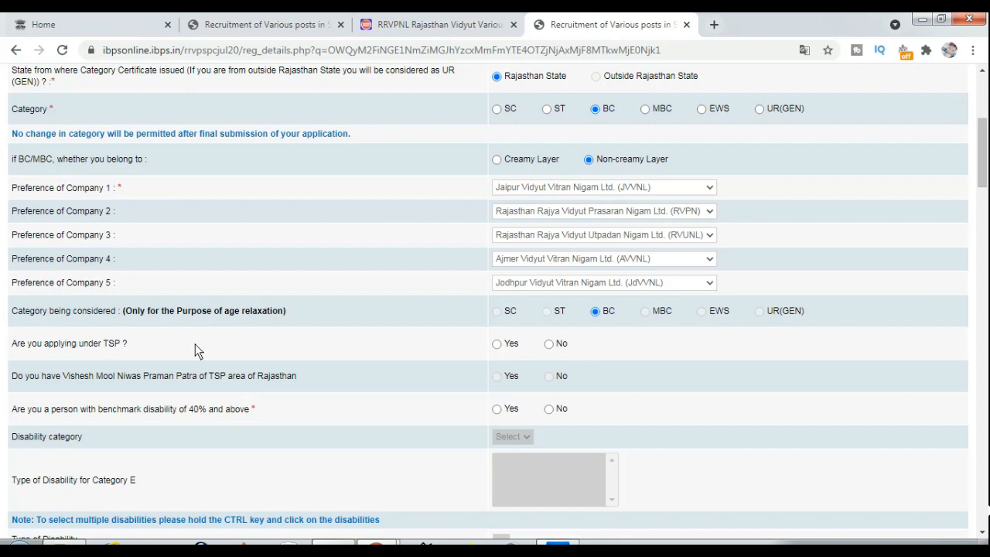
{"action": "left_click", "coordinate": [549, 343]}
{"action": "scroll", "coordinate": [442, 303], "scroll_direction": "down", "scroll_amount": 1}
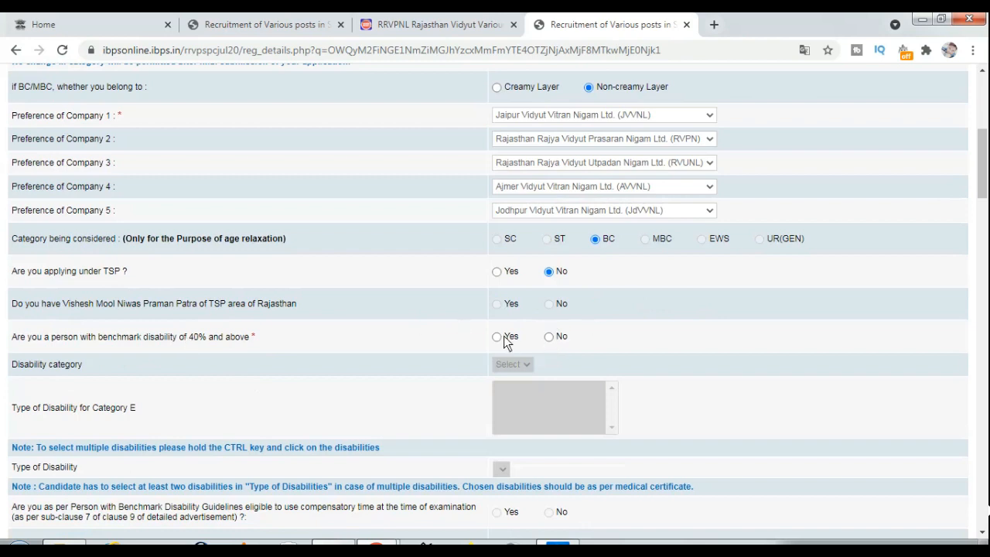
{"action": "left_click", "coordinate": [551, 339]}
{"action": "scroll", "coordinate": [551, 343], "scroll_direction": "down", "scroll_amount": 3}
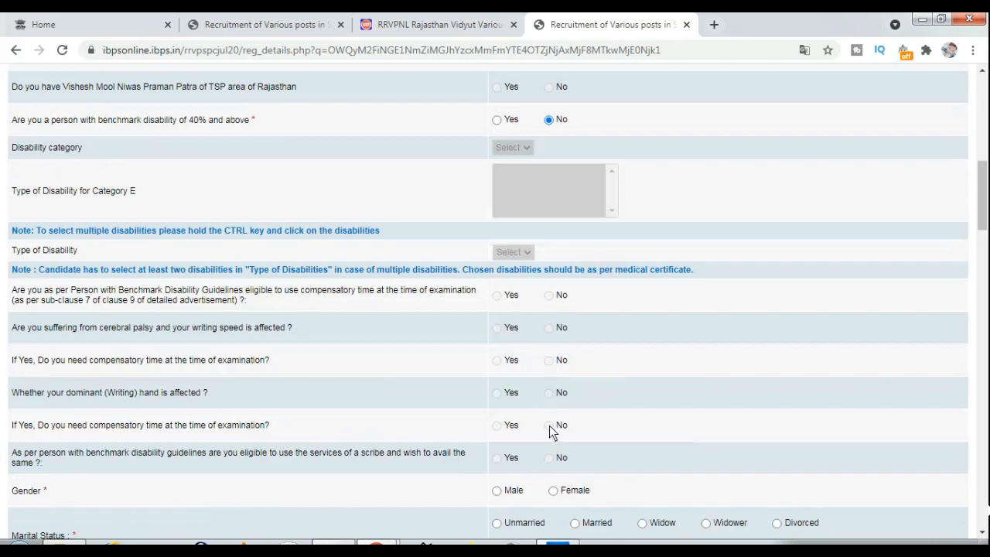
{"action": "scroll", "coordinate": [552, 469], "scroll_direction": "down", "scroll_amount": 2}
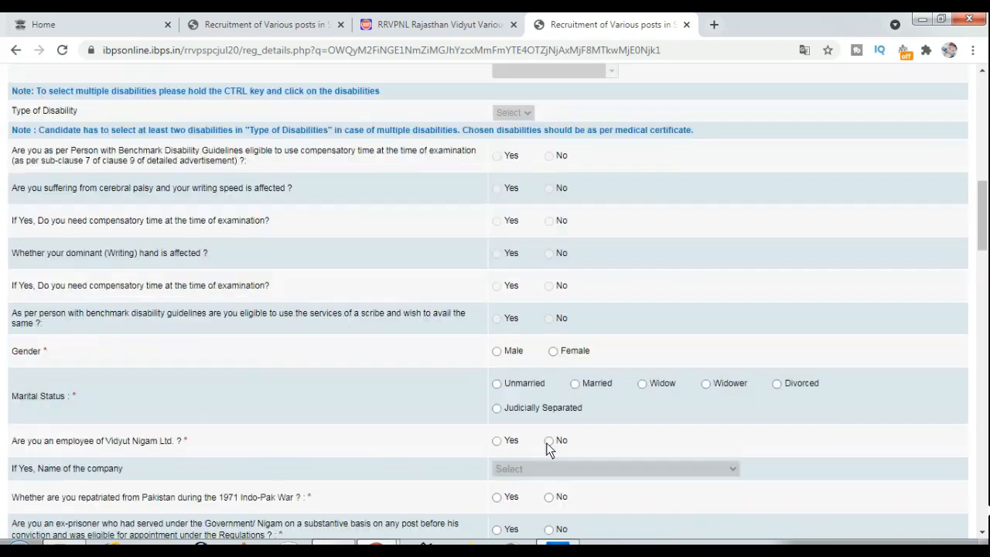
Set Male and Unmarried, and answer No to Vidyut Nigam employee and 1971 repatriation
{"action": "left_click", "coordinate": [496, 347]}
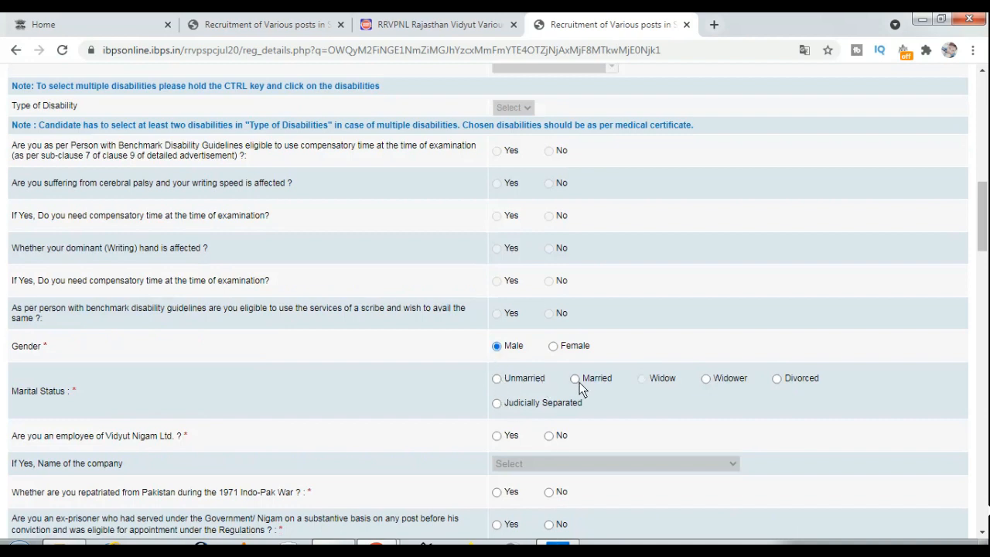
{"action": "left_click", "coordinate": [496, 379]}
{"action": "left_click", "coordinate": [549, 436]}
{"action": "left_click", "coordinate": [551, 492]}
{"action": "scroll", "coordinate": [404, 505], "scroll_direction": "down", "scroll_amount": 2}
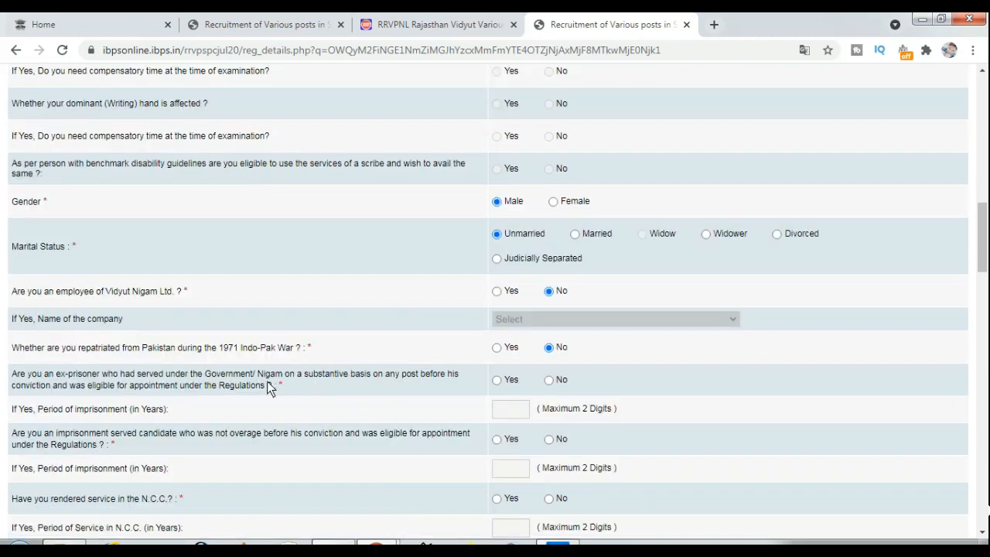
Answer No to the ex-prisoner, imprisonment-served and N.C.C. questions
{"action": "left_click", "coordinate": [549, 381]}
{"action": "left_click", "coordinate": [885, 547]}
{"action": "left_click", "coordinate": [898, 504]}
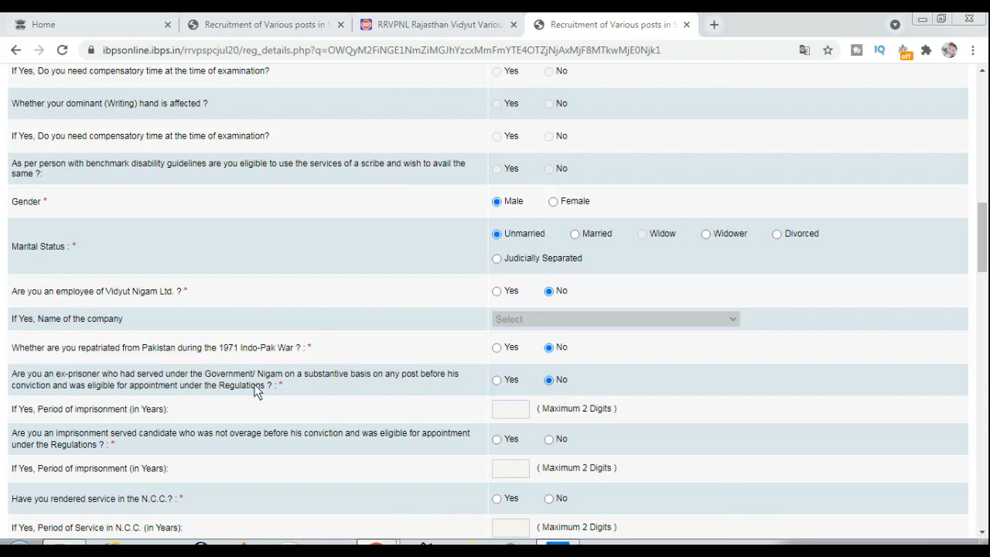
{"action": "left_click", "coordinate": [223, 378]}
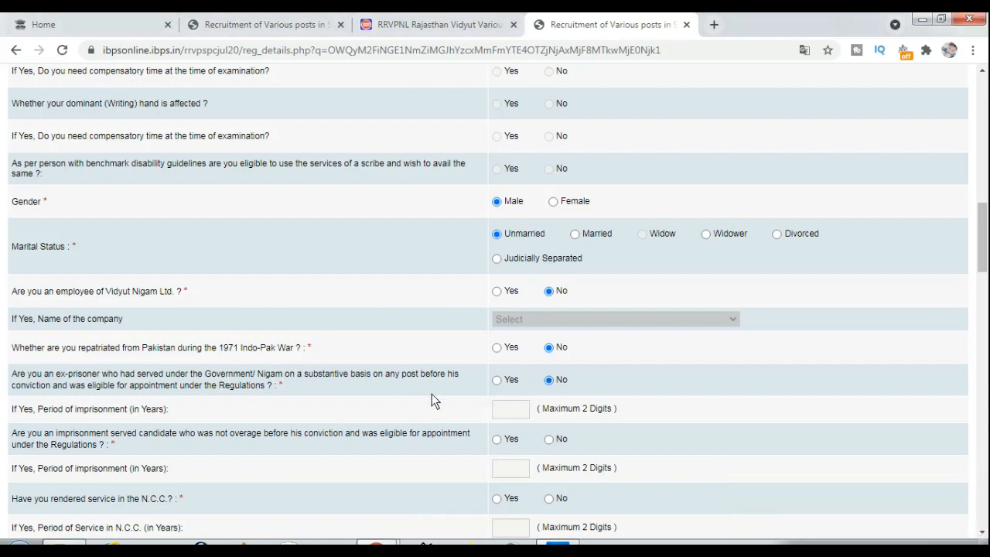
{"action": "left_click", "coordinate": [549, 439]}
{"action": "left_click", "coordinate": [551, 501]}
{"action": "scroll", "coordinate": [550, 501], "scroll_direction": "down", "scroll_amount": 2}
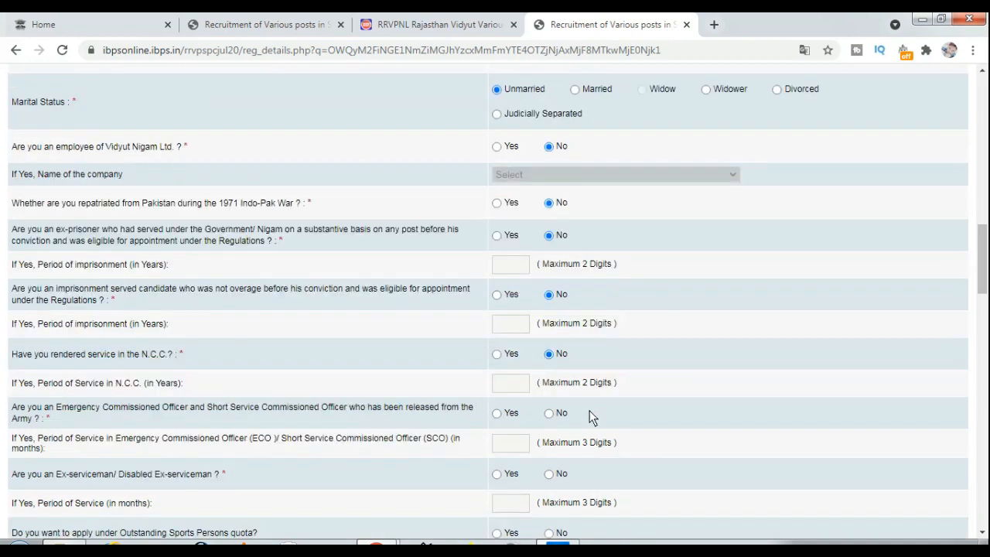
Answer No to emergency commissioned officer, ex-serviceman, sports quota and Saharias questions
{"action": "left_click", "coordinate": [548, 415]}
{"action": "scroll", "coordinate": [449, 441], "scroll_direction": "down", "scroll_amount": 2}
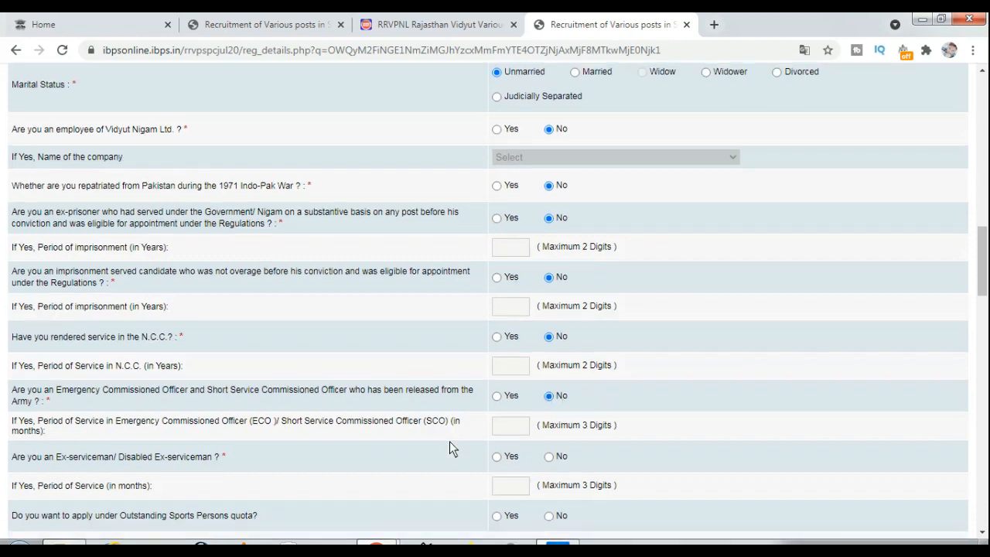
{"action": "left_click", "coordinate": [552, 333]}
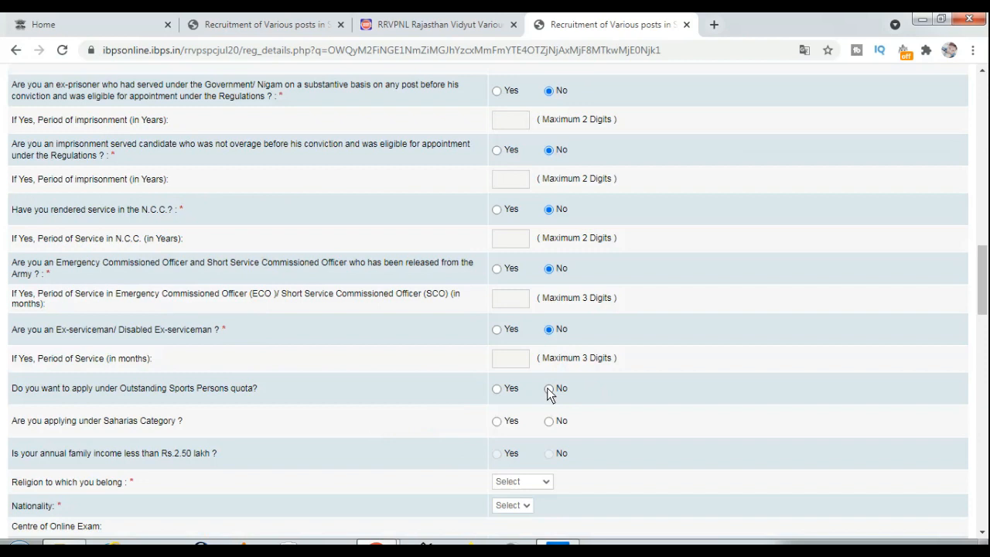
{"action": "left_click", "coordinate": [549, 388]}
{"action": "left_click", "coordinate": [549, 421]}
{"action": "scroll", "coordinate": [557, 433], "scroll_direction": "down", "scroll_amount": 2}
Set religion to Hindu and nationality to Indian
{"action": "left_click", "coordinate": [529, 338]}
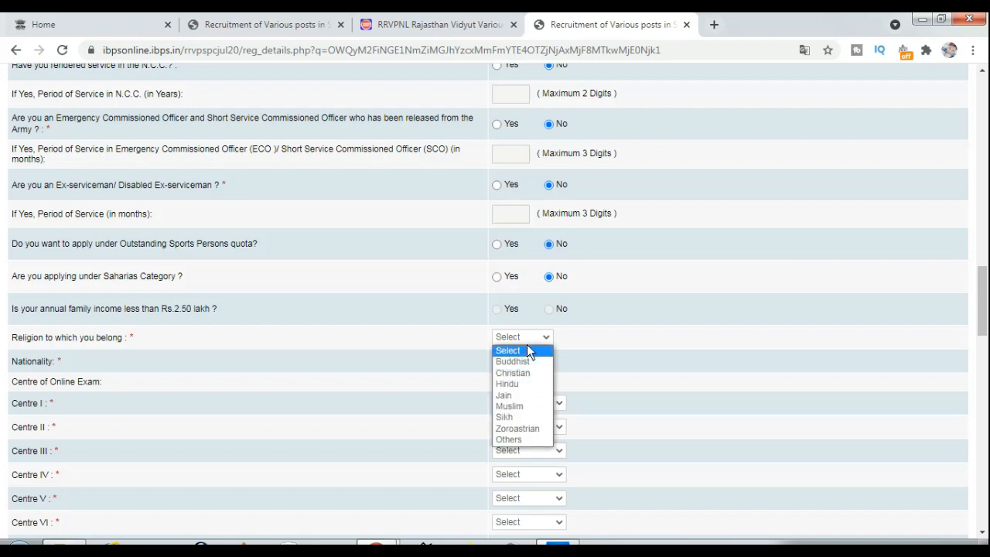
{"action": "left_click", "coordinate": [525, 384]}
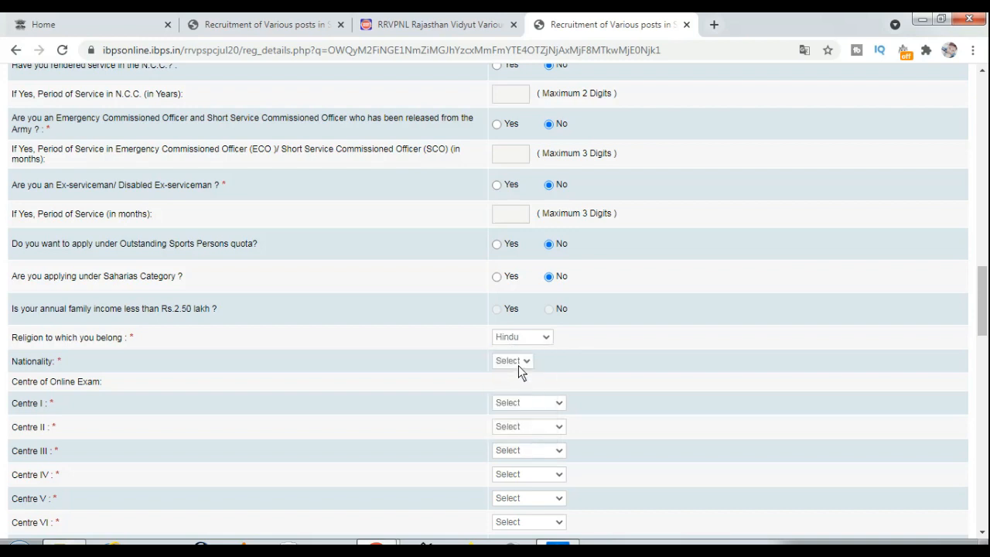
{"action": "left_click", "coordinate": [516, 361]}
{"action": "left_click", "coordinate": [514, 385]}
Choose Sriganganagar, Bikaner and Ajmer as exam Centres I, II and III
{"action": "left_click", "coordinate": [512, 401]}
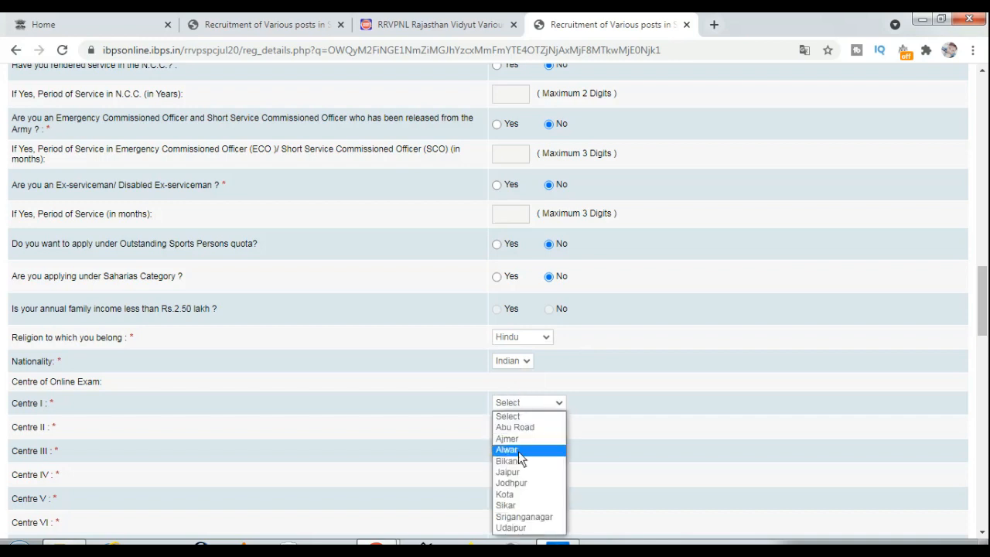
{"action": "left_click", "coordinate": [526, 519]}
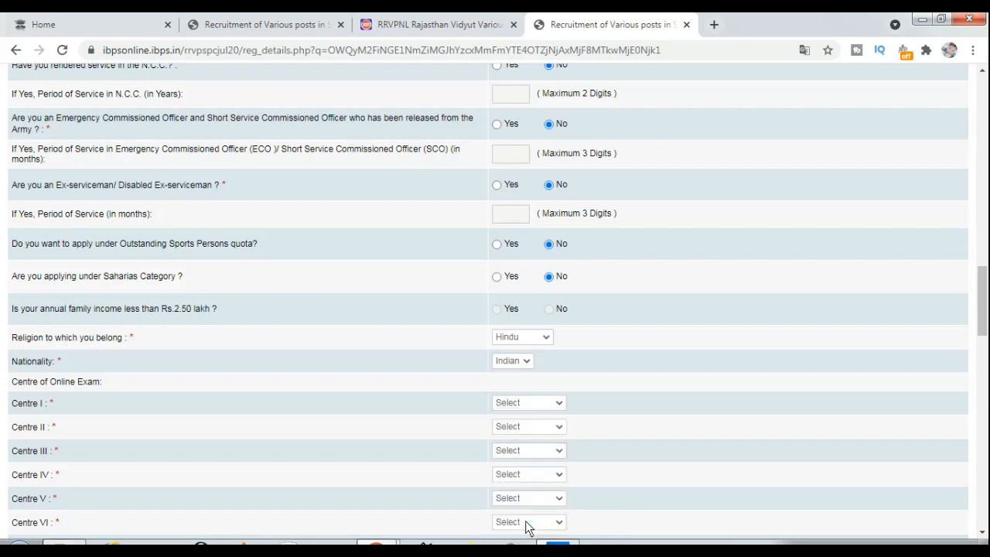
{"action": "left_click", "coordinate": [530, 426]}
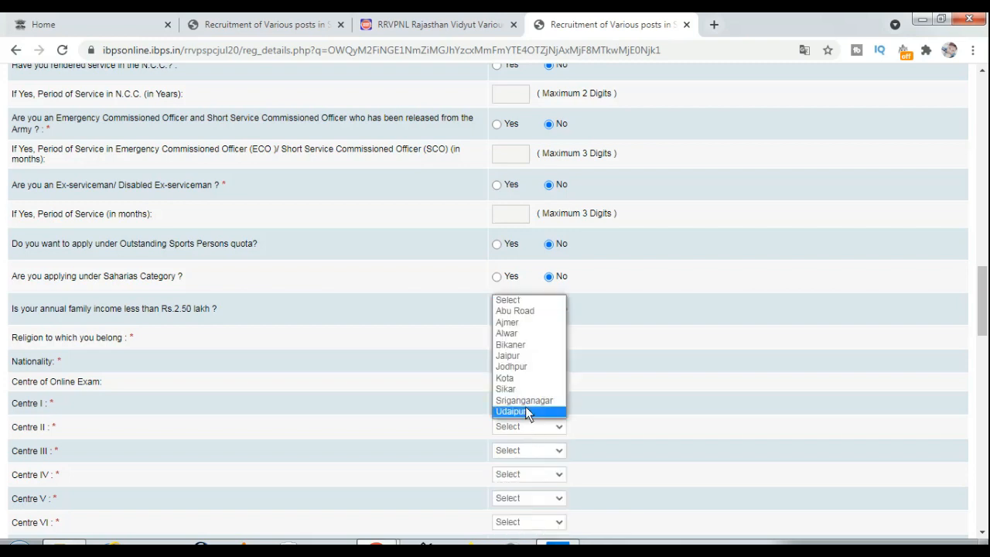
{"action": "left_click", "coordinate": [521, 345]}
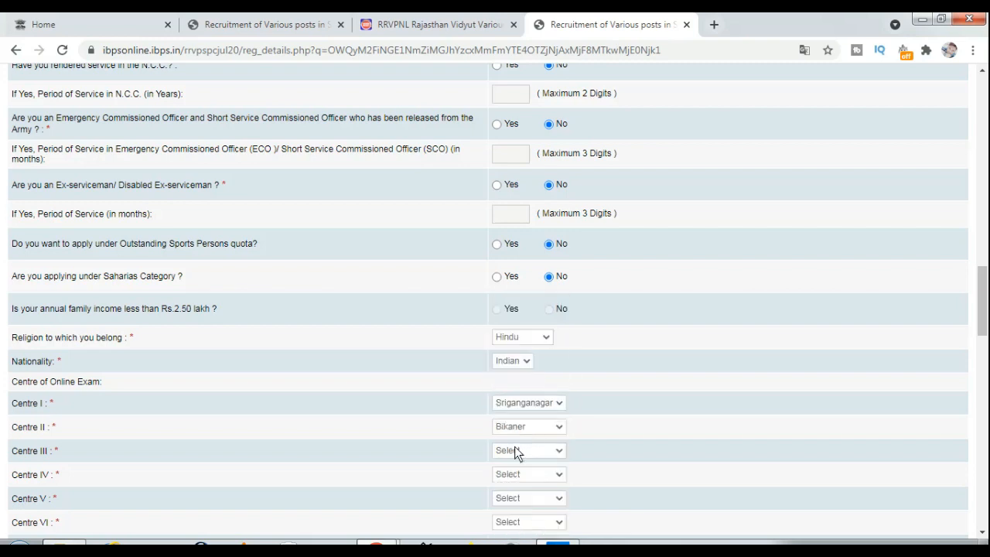
{"action": "left_click", "coordinate": [514, 450]}
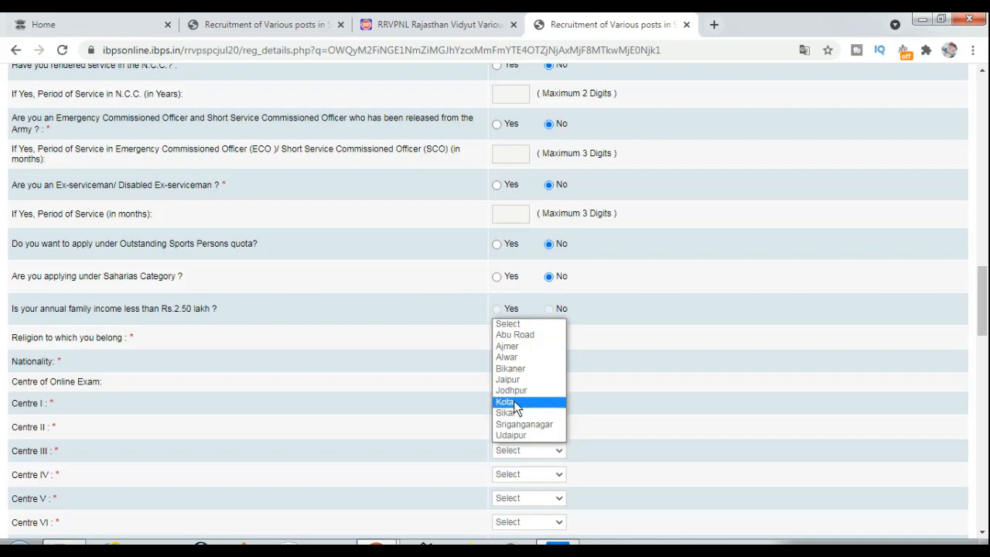
{"action": "left_click", "coordinate": [513, 400]}
{"action": "left_click", "coordinate": [512, 447]}
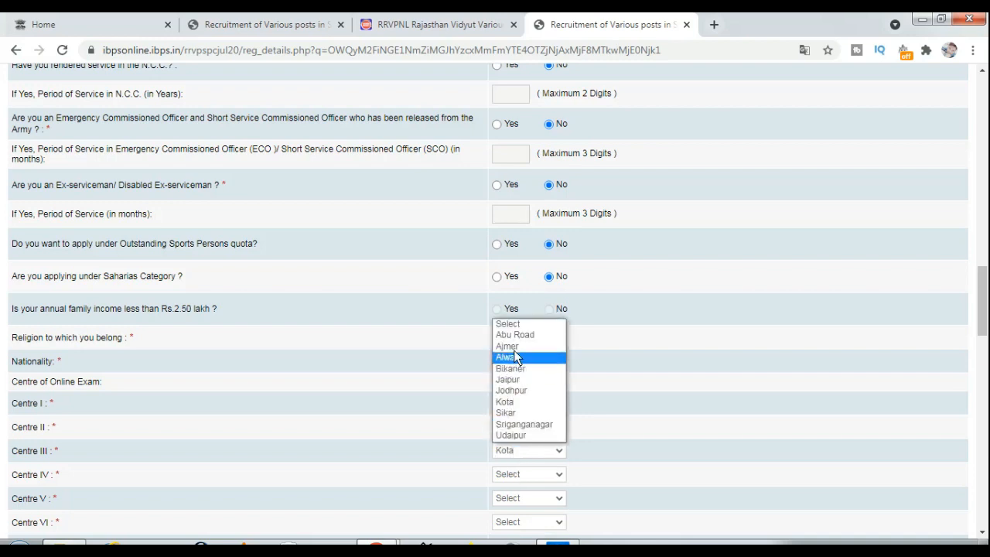
{"action": "left_click", "coordinate": [513, 346]}
{"action": "left_click", "coordinate": [518, 475]}
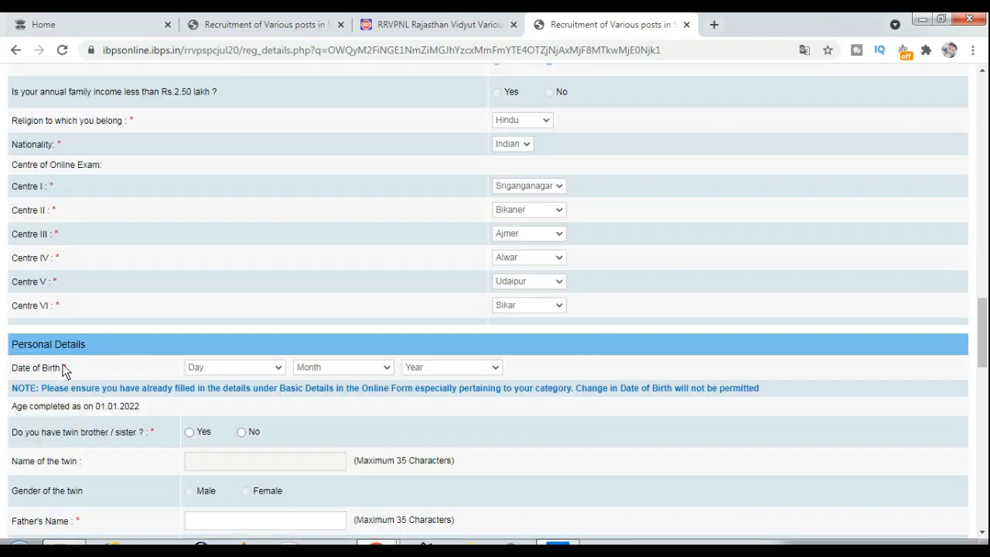
Set the date of birth to 01 August 1999 in the day, month and year dropdowns
{"action": "left_click", "coordinate": [234, 371]}
{"action": "left_click", "coordinate": [225, 140]}
{"action": "left_click", "coordinate": [328, 369]}
{"action": "left_click", "coordinate": [317, 469]}
{"action": "left_click", "coordinate": [435, 370]}
{"action": "scroll", "coordinate": [436, 186], "scroll_direction": "down", "scroll_amount": 1}
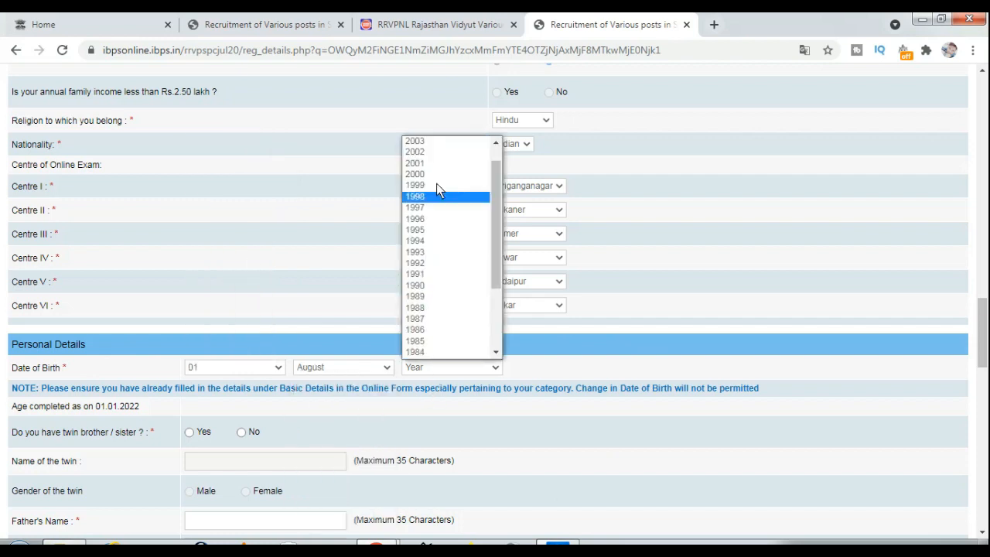
{"action": "left_click", "coordinate": [430, 186]}
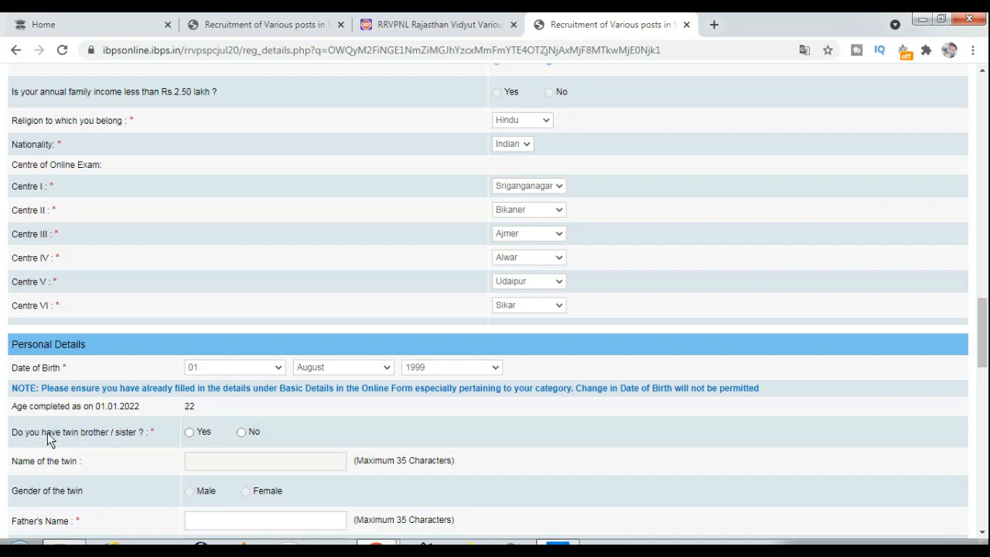
Answer No to the twin sibling question and scroll down to the Address section
{"action": "left_click", "coordinate": [241, 432]}
{"action": "scroll", "coordinate": [238, 451], "scroll_direction": "down", "scroll_amount": 1}
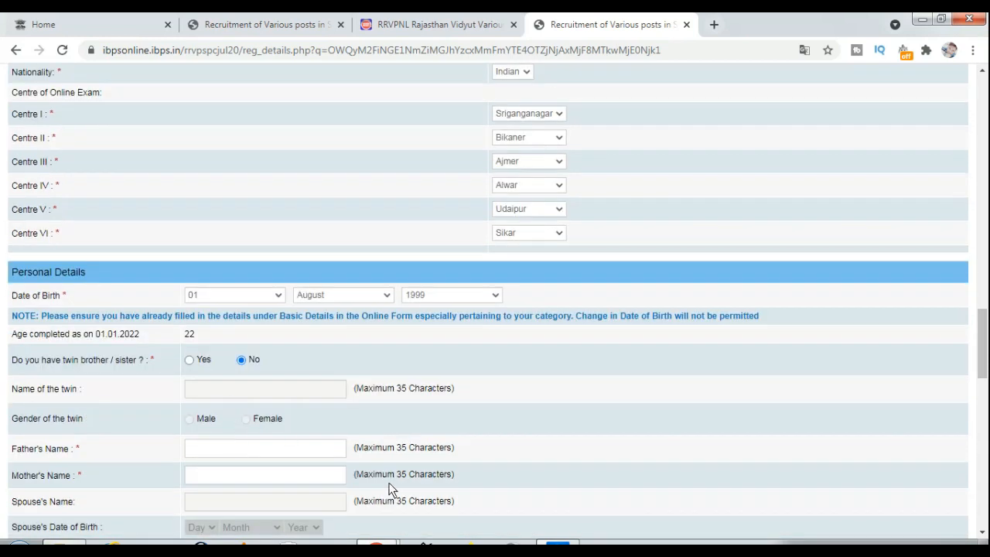
{"action": "scroll", "coordinate": [309, 441], "scroll_direction": "down", "scroll_amount": 2}
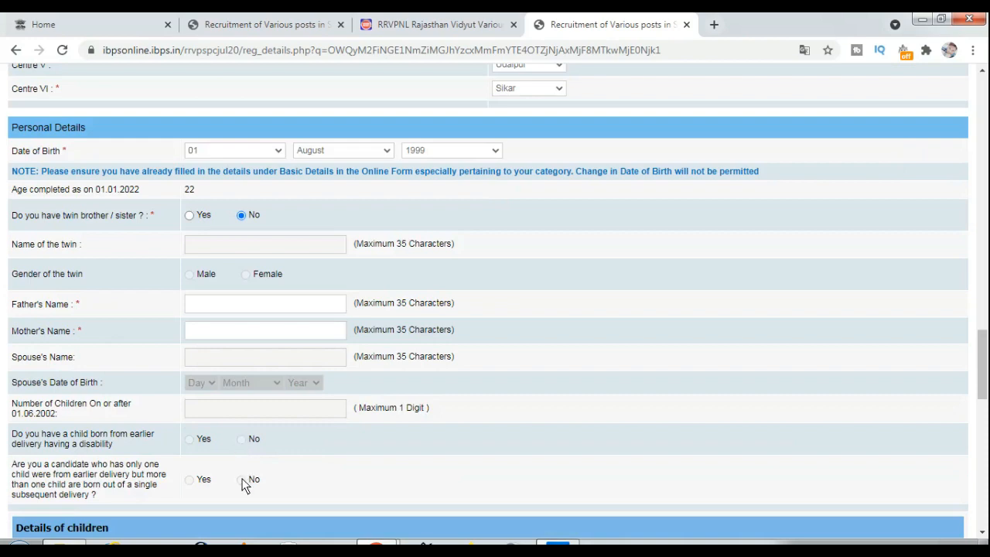
{"action": "scroll", "coordinate": [263, 464], "scroll_direction": "down", "scroll_amount": 2}
{"action": "scroll", "coordinate": [396, 414], "scroll_direction": "down", "scroll_amount": 1}
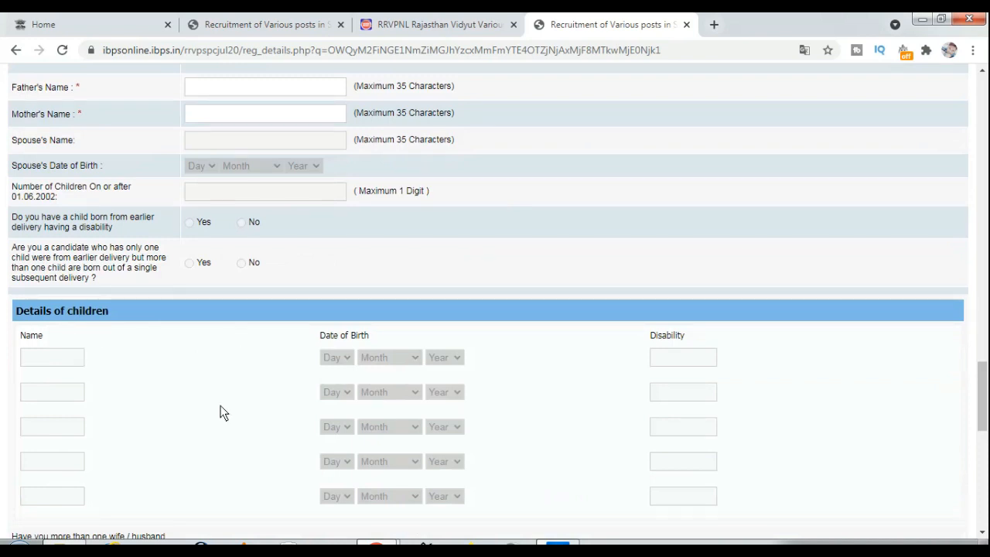
{"action": "scroll", "coordinate": [340, 410], "scroll_direction": "down", "scroll_amount": 2}
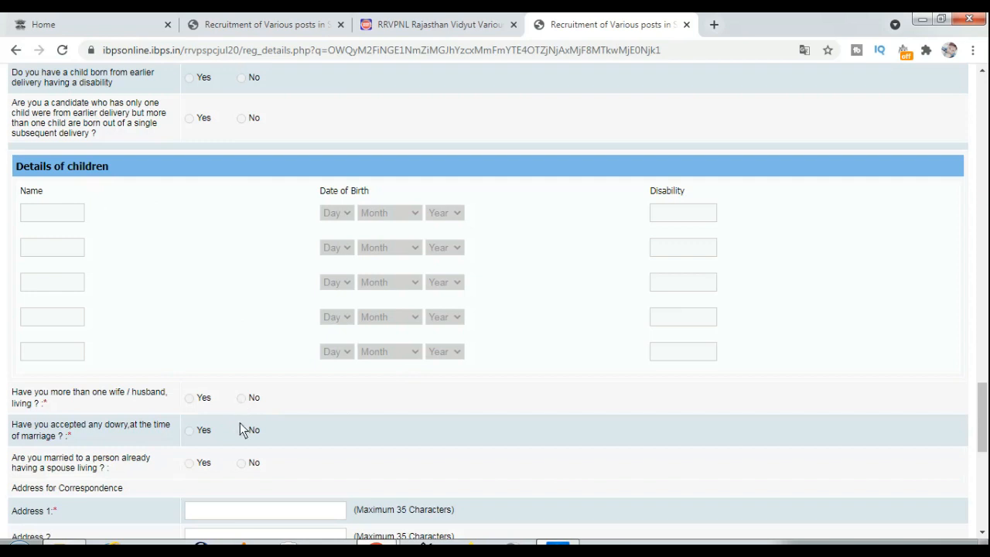
{"action": "scroll", "coordinate": [271, 448], "scroll_direction": "down", "scroll_amount": 1}
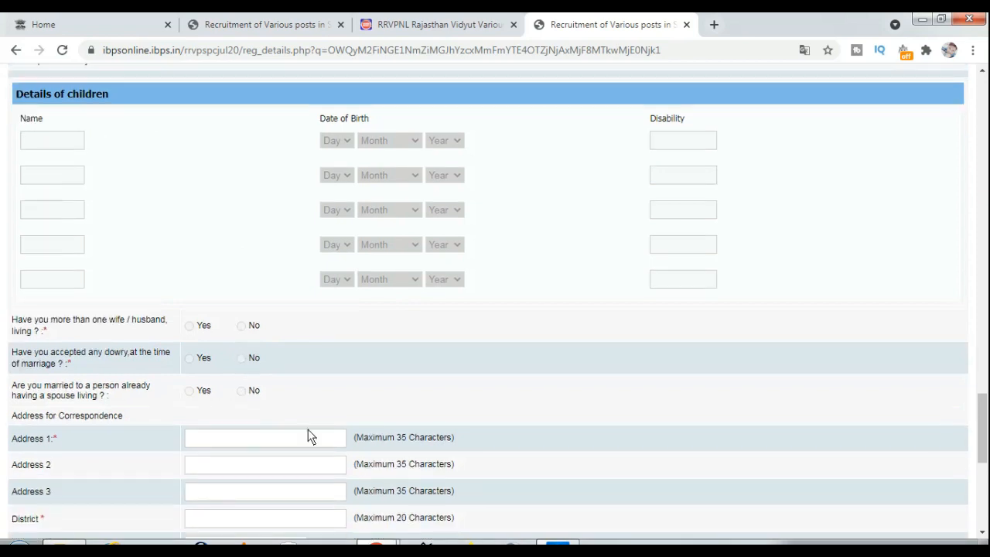
{"action": "scroll", "coordinate": [253, 410], "scroll_direction": "down", "scroll_amount": 1}
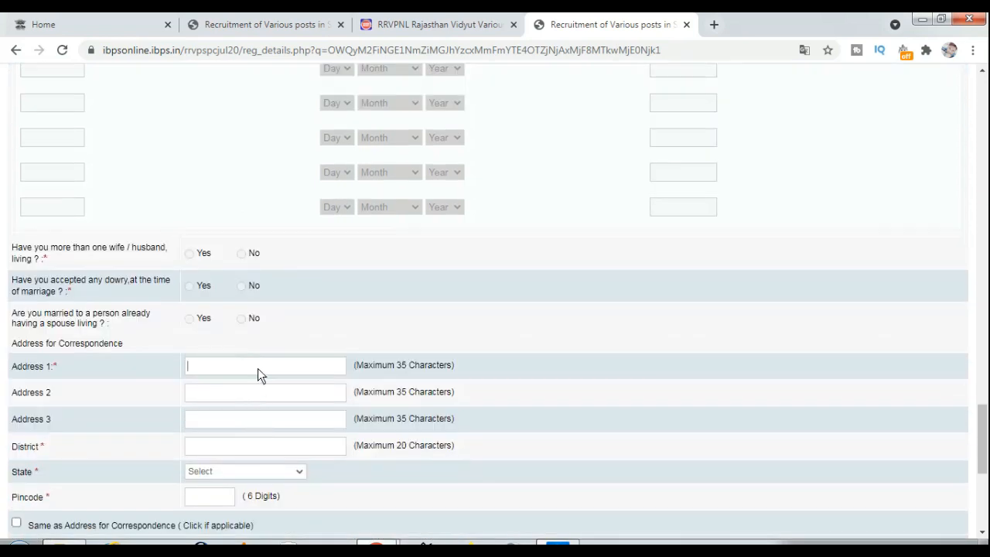
Enter the three correspondence address lines, correcting the third line
{"action": "left_click", "coordinate": [257, 368]}
{"action": "key", "text": "Tab"}
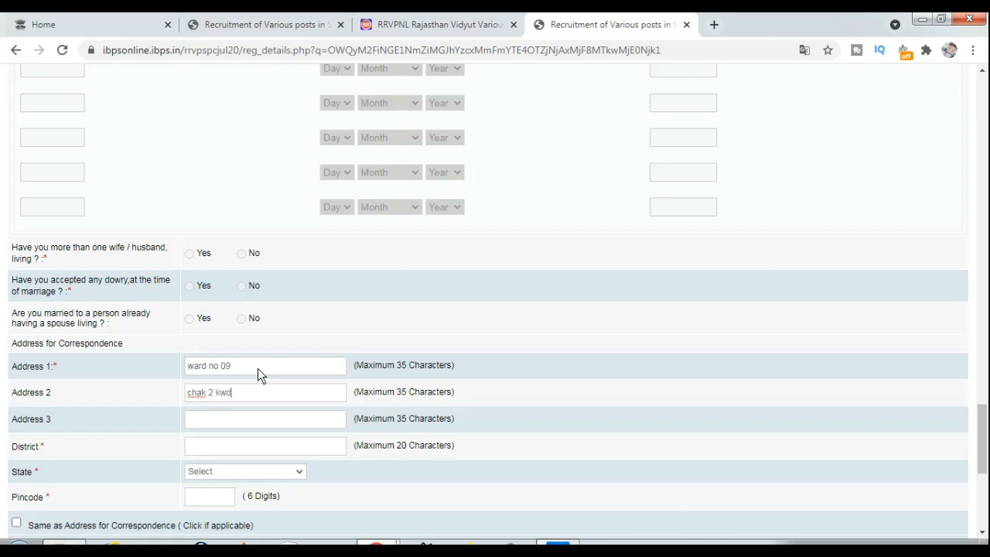
{"action": "key", "text": "Tab"}
{"action": "left_click", "coordinate": [259, 417]}
{"action": "type", "text": "e"}
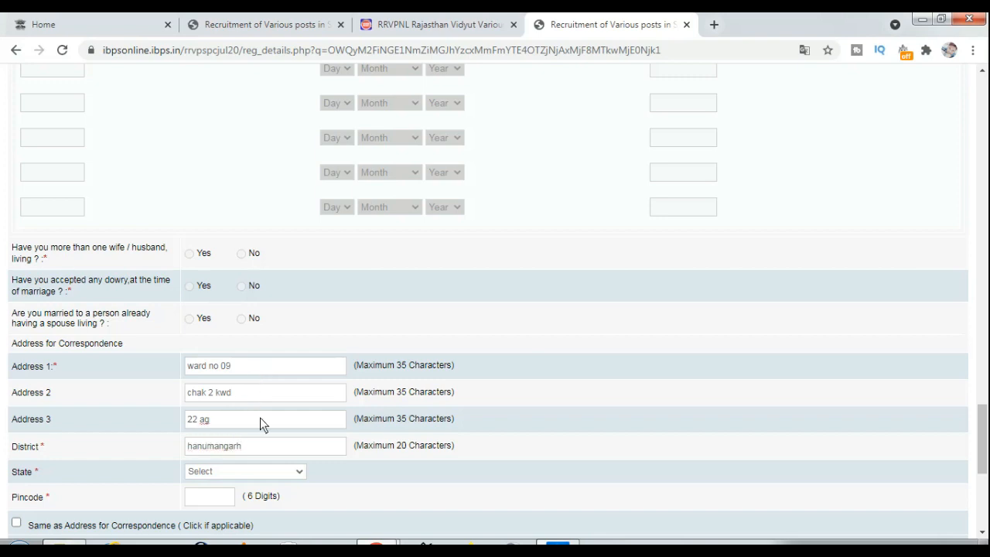
{"action": "key", "text": "BackSpace"}
Set the correspondence state to RAJASTHAN and enter the six-digit pincode
{"action": "left_click", "coordinate": [237, 470]}
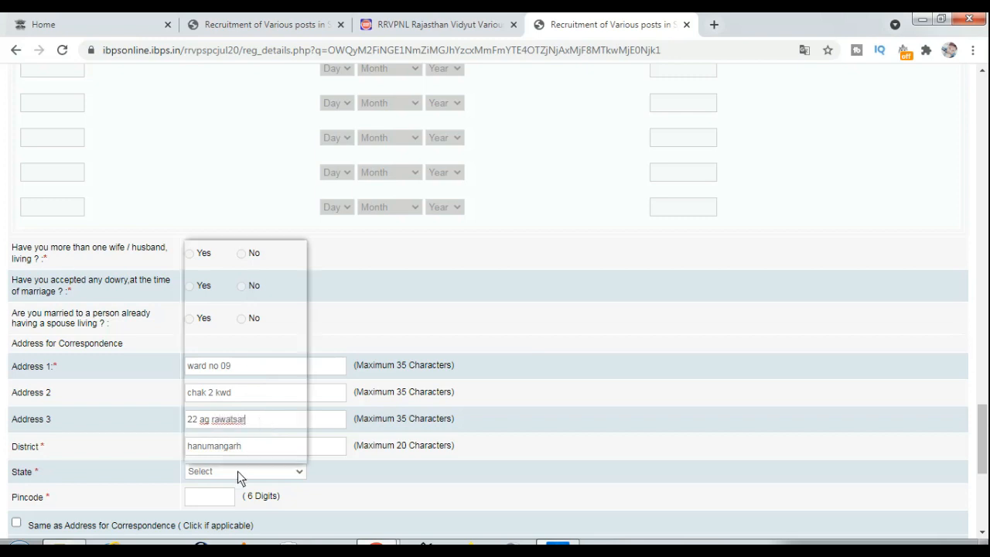
{"action": "key", "text": "r"}
{"action": "key", "text": "Return"}
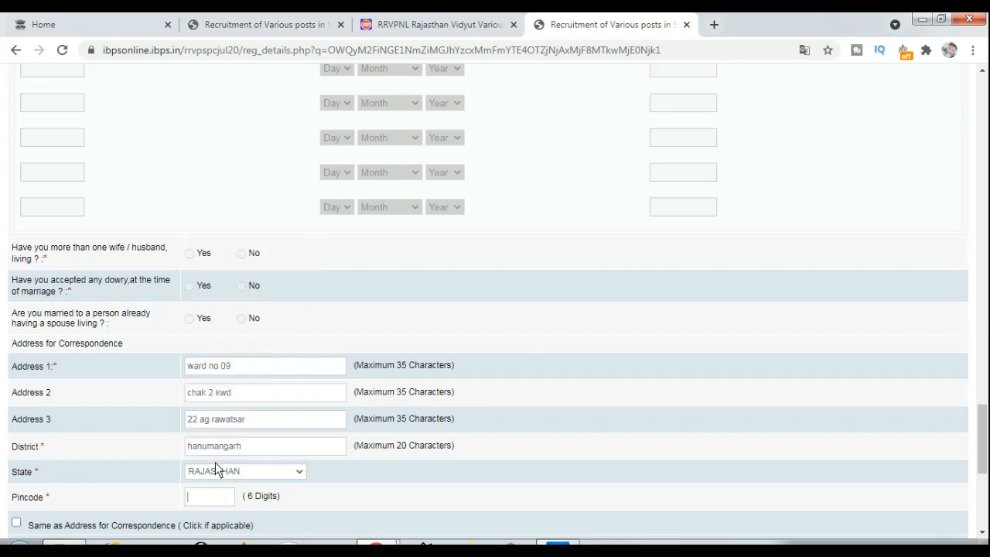
{"action": "key", "text": "Tab"}
{"action": "type", "text": "335524"}
{"action": "scroll", "coordinate": [280, 510], "scroll_direction": "down", "scroll_amount": 1}
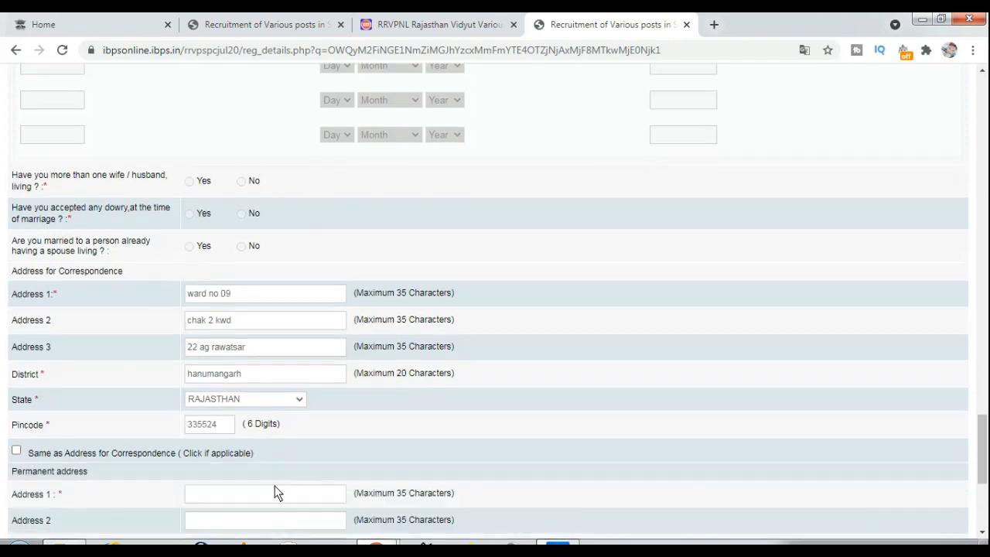
Tick Same as Address for Correspondence, choose Permanent Address for GST invoicing, and validate
{"action": "left_click", "coordinate": [16, 450]}
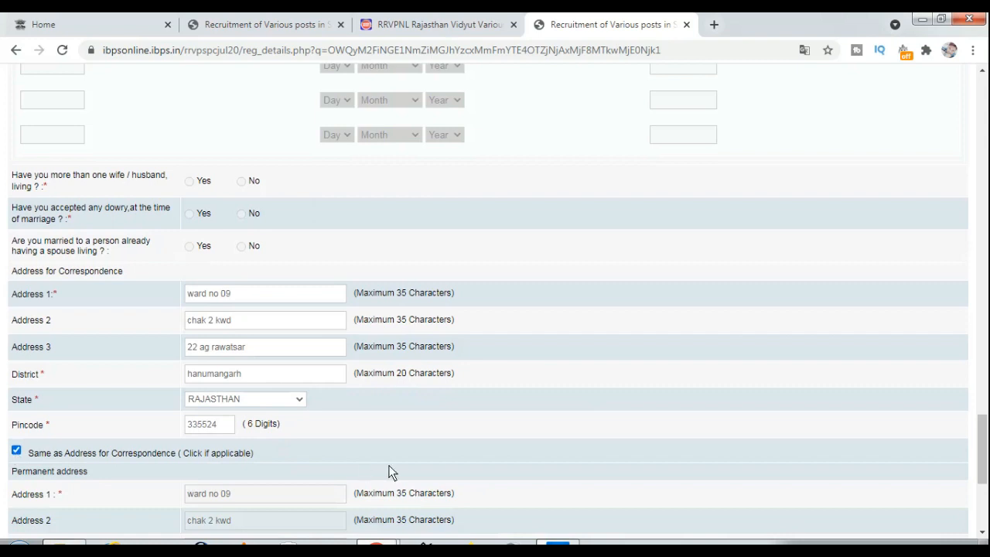
{"action": "scroll", "coordinate": [392, 472], "scroll_direction": "down", "scroll_amount": 3}
{"action": "scroll", "coordinate": [379, 472], "scroll_direction": "down", "scroll_amount": 1}
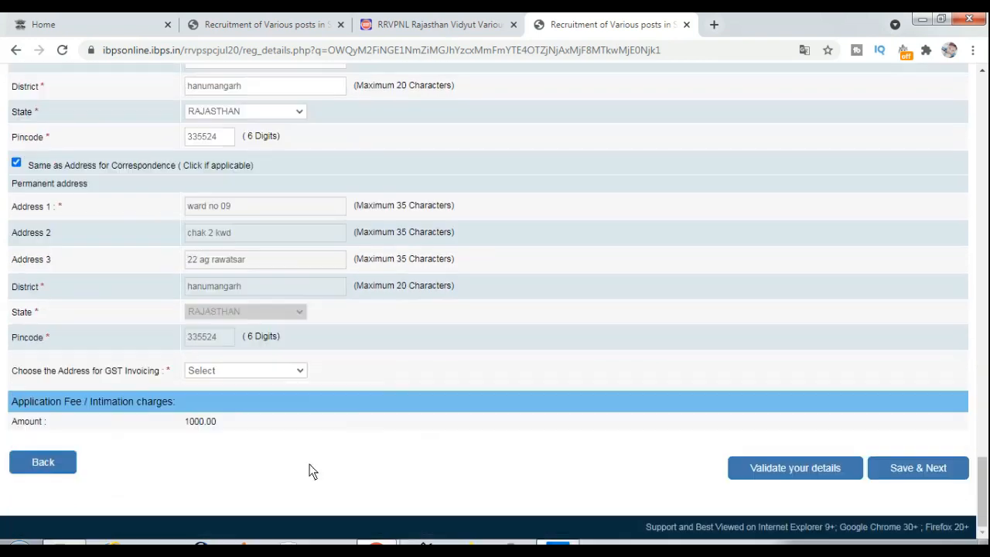
{"action": "left_click", "coordinate": [219, 373]}
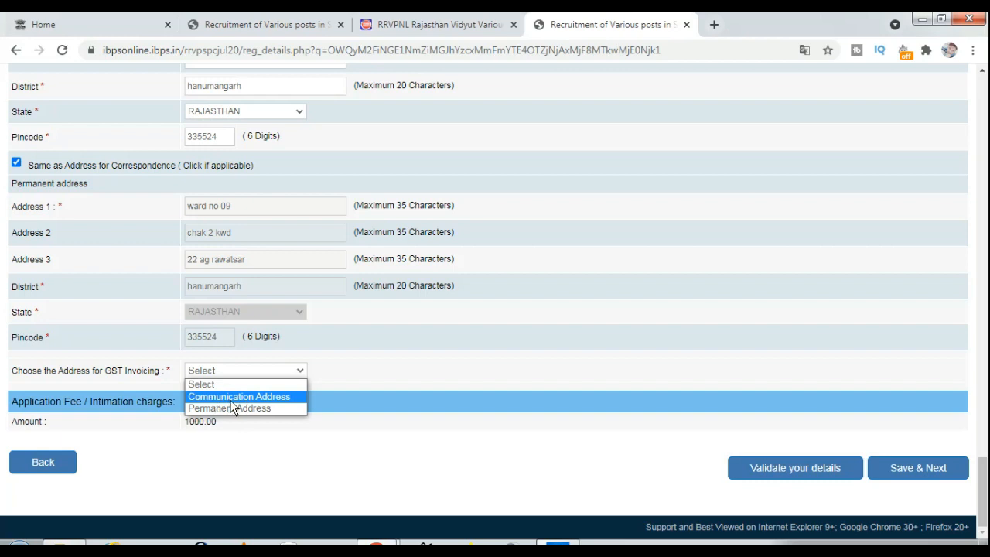
{"action": "left_click", "coordinate": [229, 408]}
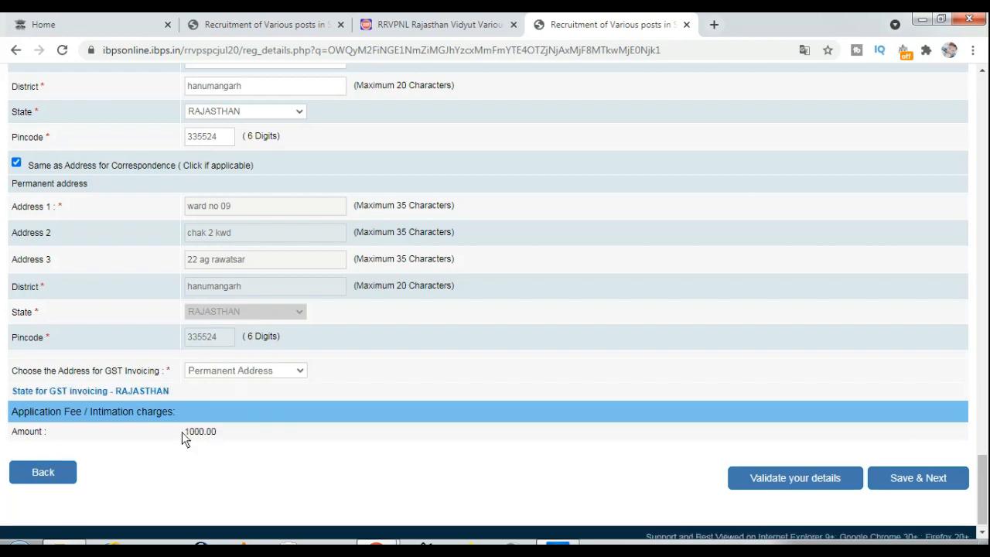
{"action": "left_click", "coordinate": [817, 475]}
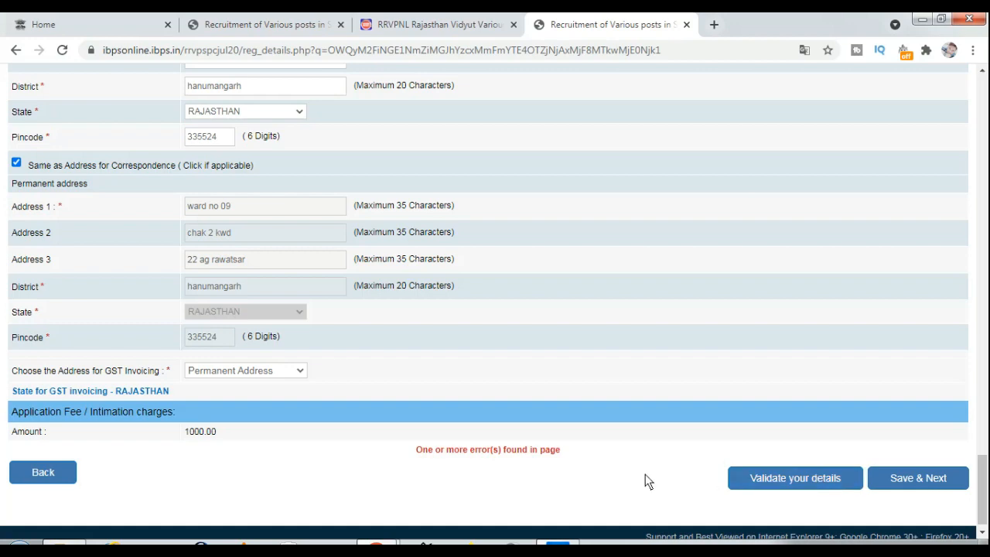
Fill in the father's name and mother's name fields
{"action": "scroll", "coordinate": [671, 431], "scroll_direction": "up", "scroll_amount": 4}
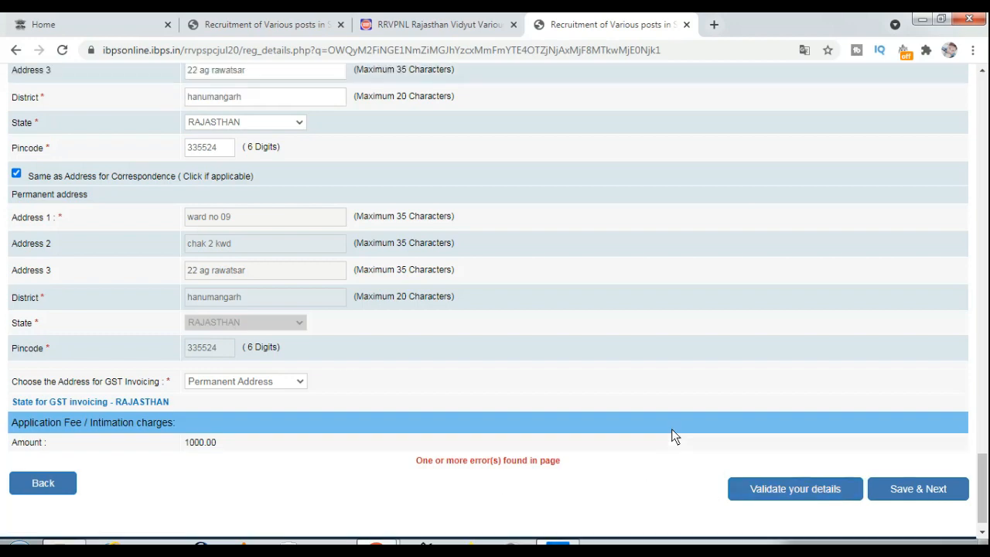
{"action": "scroll", "coordinate": [649, 476], "scroll_direction": "down", "scroll_amount": 2}
{"action": "scroll", "coordinate": [652, 472], "scroll_direction": "up", "scroll_amount": 7}
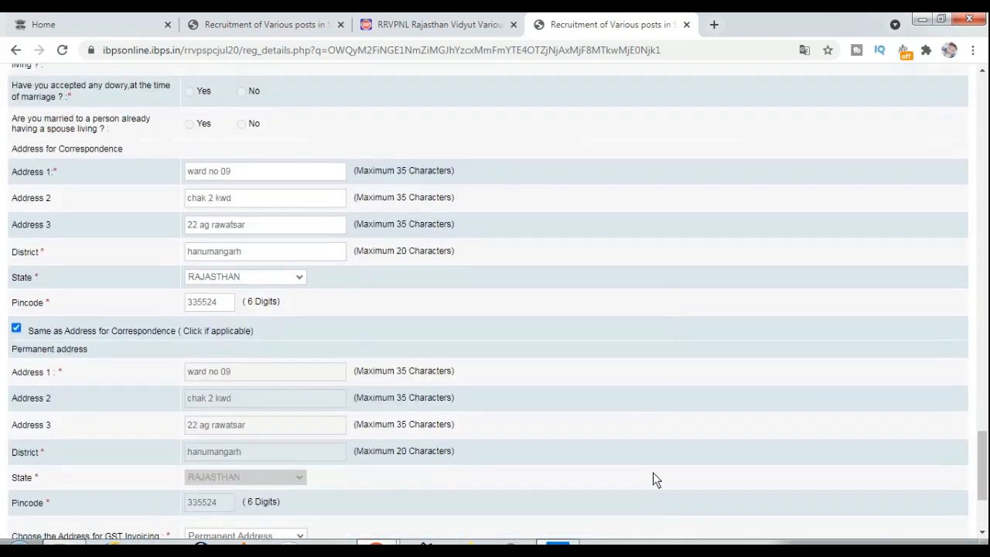
{"action": "scroll", "coordinate": [653, 472], "scroll_direction": "up", "scroll_amount": 6}
{"action": "scroll", "coordinate": [652, 476], "scroll_direction": "down", "scroll_amount": 3}
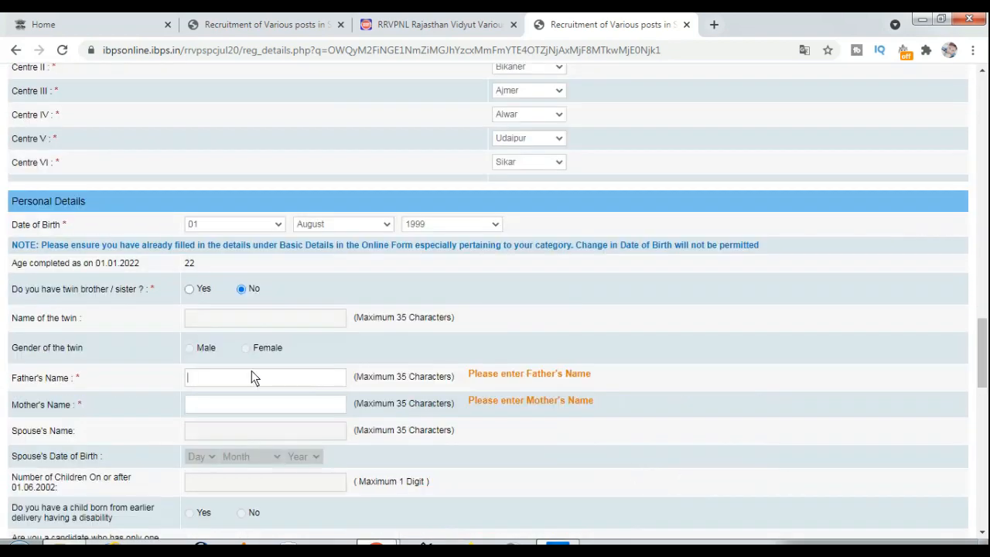
{"action": "key", "text": "Tab"}
{"action": "type", "text": "s"}
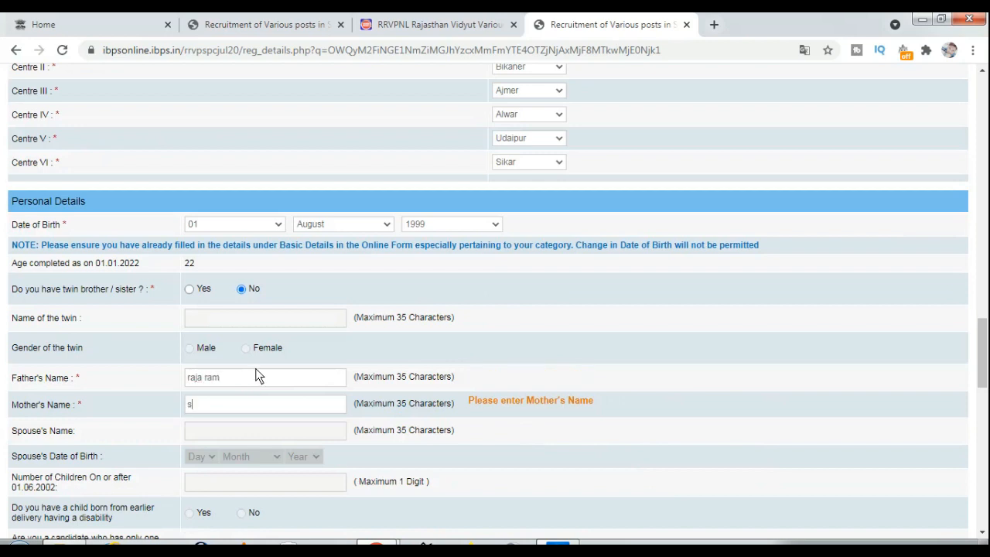
{"action": "key", "text": "BackSpace"}
Validate the personal details, dismiss the Verified Successfully alert, and Save & Next to Educational Qualification
{"action": "scroll", "coordinate": [635, 422], "scroll_direction": "down", "scroll_amount": 1}
{"action": "scroll", "coordinate": [631, 454], "scroll_direction": "down", "scroll_amount": 15}
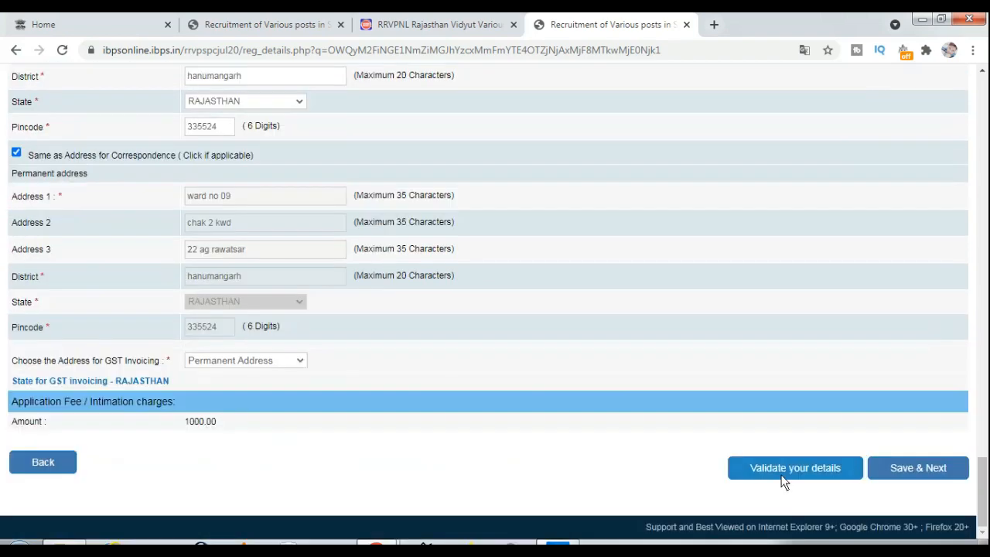
{"action": "left_click", "coordinate": [779, 472]}
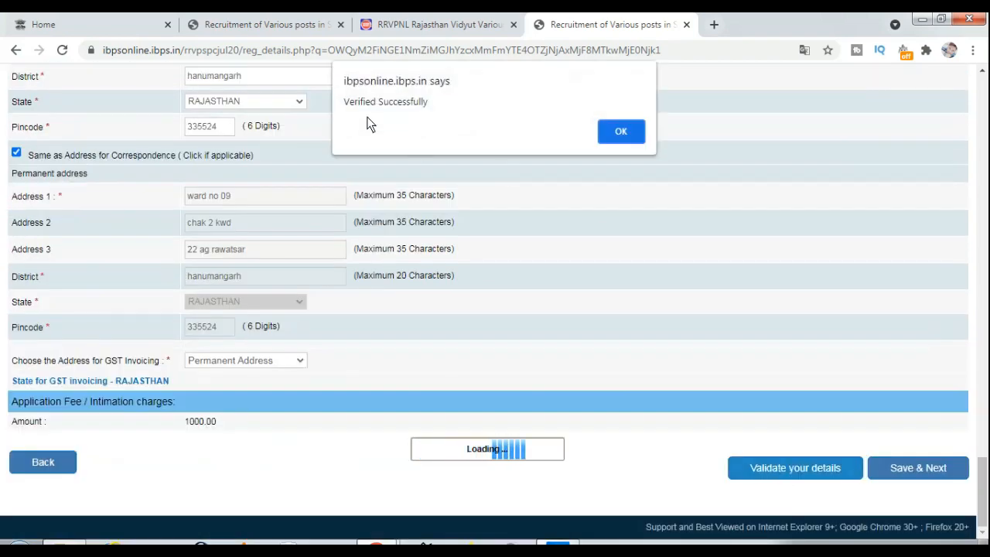
{"action": "left_click_drag", "start_coordinate": [354, 106], "coordinate": [550, 117]}
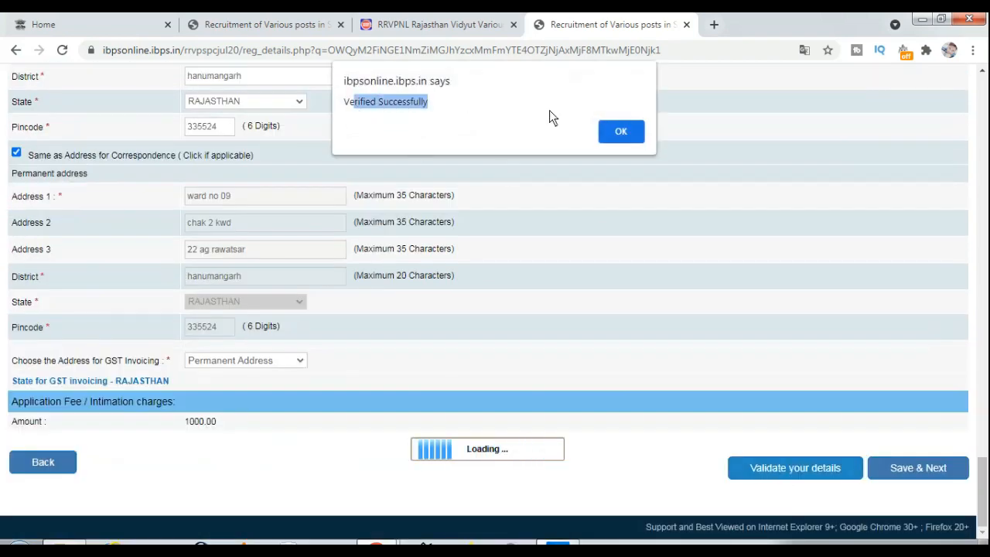
{"action": "left_click", "coordinate": [631, 137]}
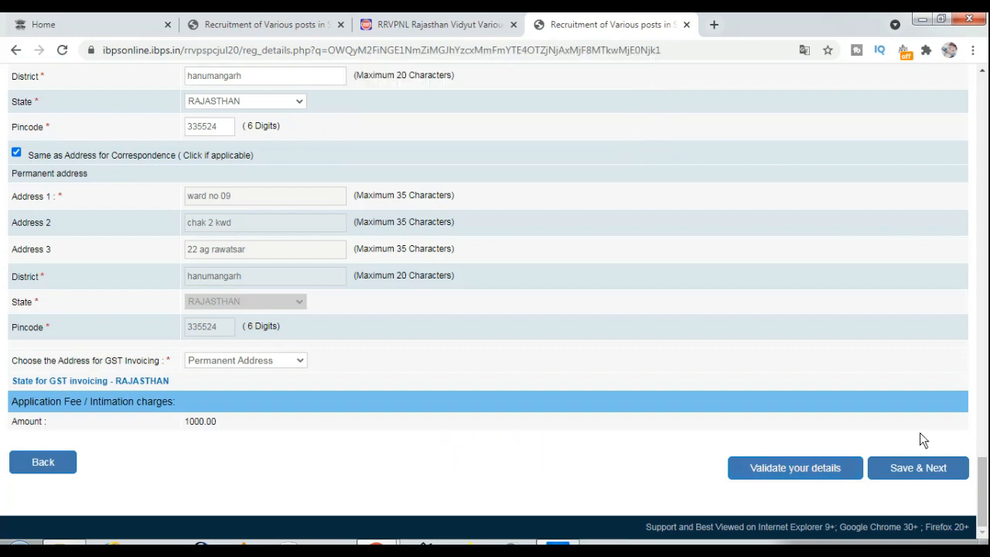
{"action": "left_click", "coordinate": [930, 473]}
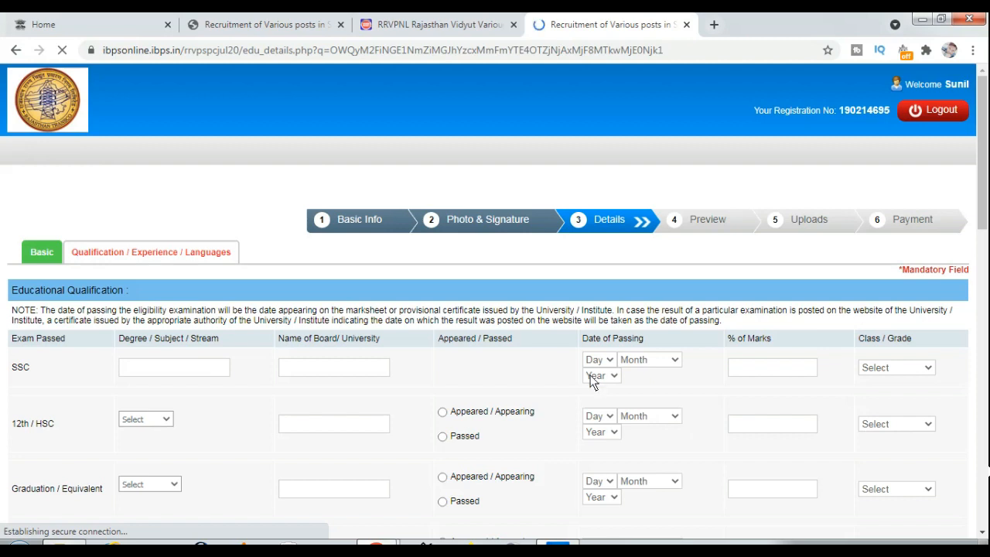
Go through the education, computer-course and language entries, adjusting one dropdown selection
{"action": "scroll", "coordinate": [184, 377], "scroll_direction": "down", "scroll_amount": 2}
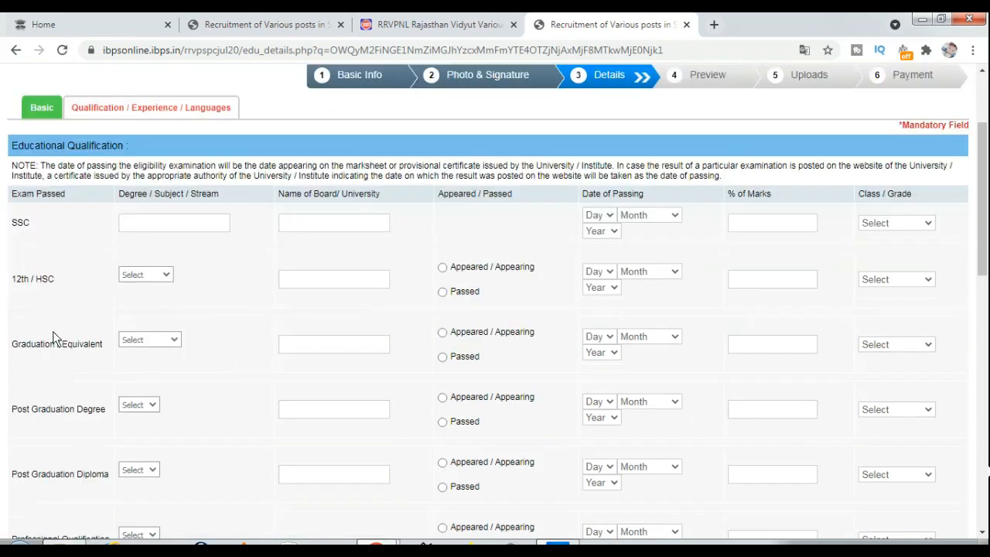
{"action": "scroll", "coordinate": [183, 352], "scroll_direction": "down", "scroll_amount": 1}
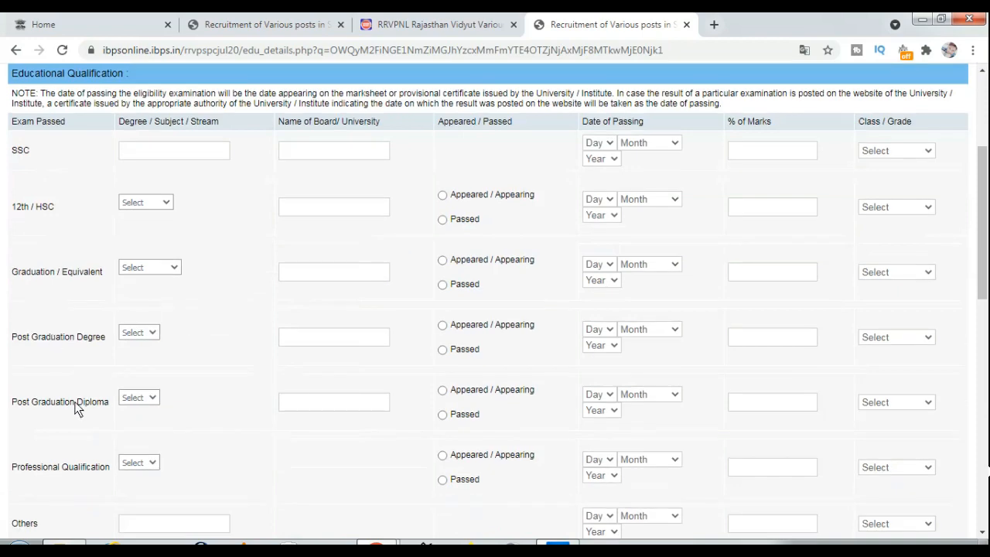
{"action": "scroll", "coordinate": [77, 408], "scroll_direction": "down", "scroll_amount": 1}
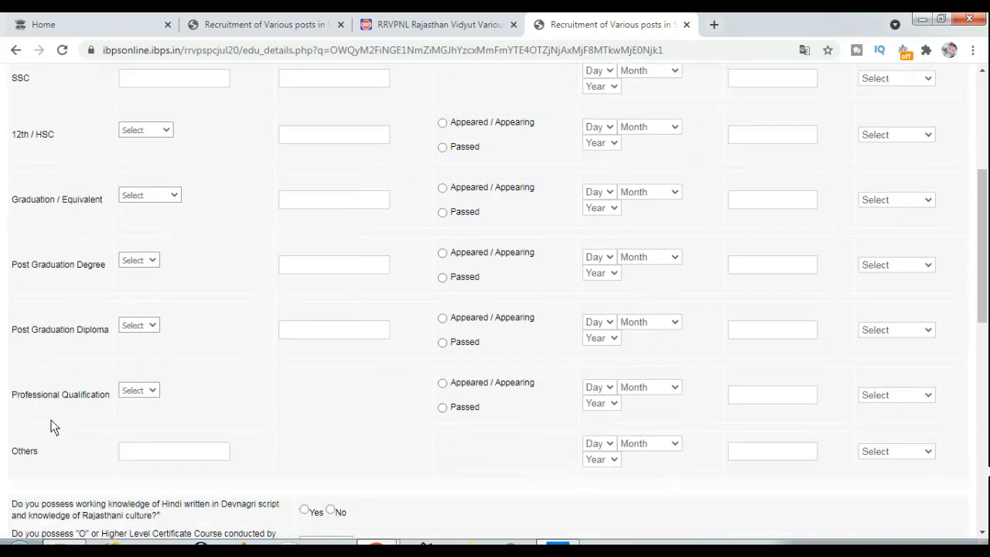
{"action": "scroll", "coordinate": [71, 443], "scroll_direction": "down", "scroll_amount": 2}
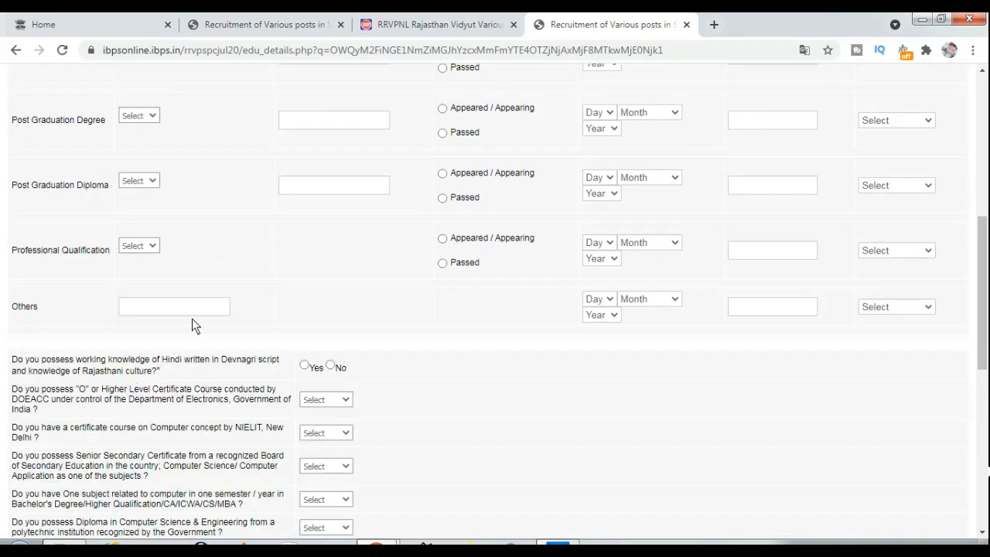
{"action": "scroll", "coordinate": [350, 347], "scroll_direction": "up", "scroll_amount": 1}
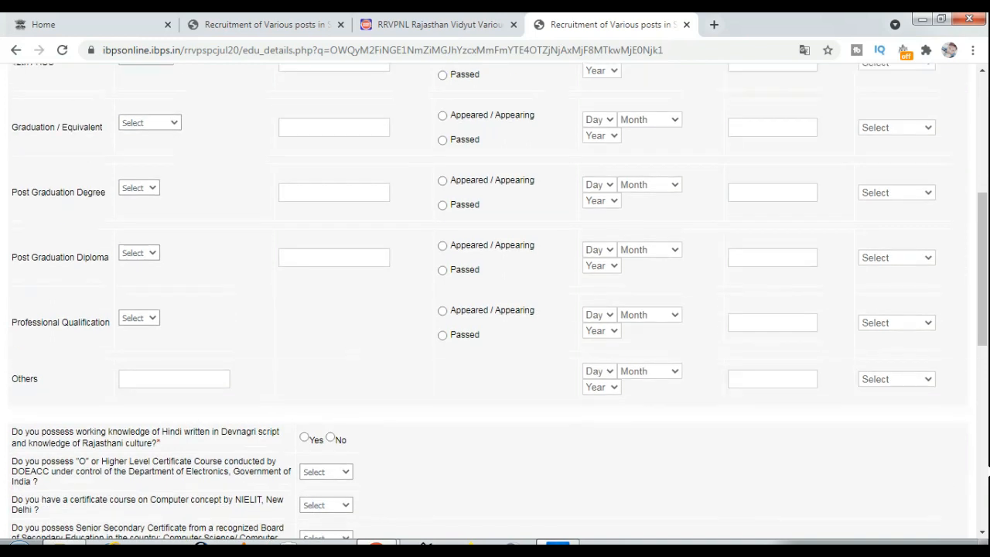
{"action": "left_click", "coordinate": [889, 533]}
{"action": "left_click", "coordinate": [890, 503]}
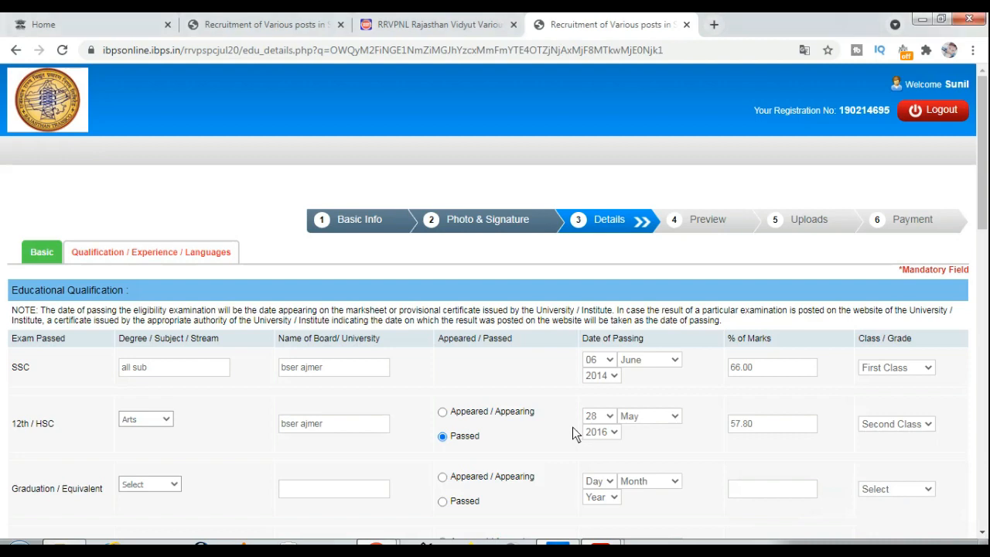
{"action": "scroll", "coordinate": [572, 427], "scroll_direction": "down", "scroll_amount": 2}
{"action": "scroll", "coordinate": [561, 424], "scroll_direction": "down", "scroll_amount": 3}
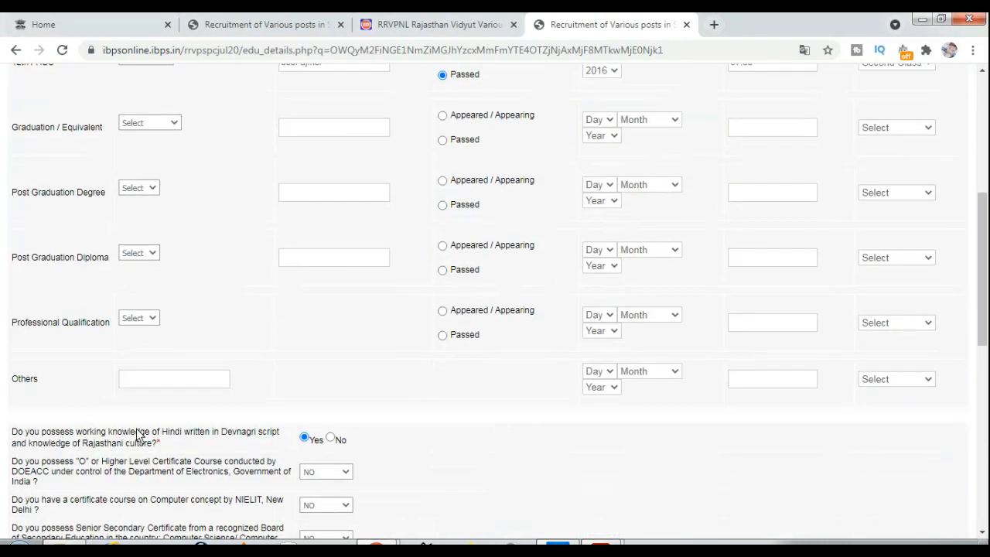
{"action": "scroll", "coordinate": [139, 434], "scroll_direction": "down", "scroll_amount": 3}
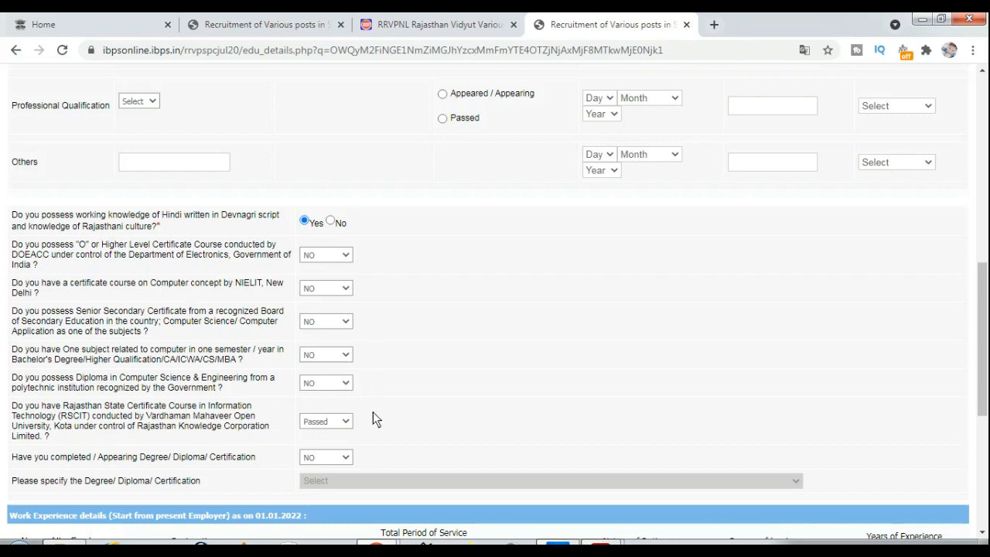
{"action": "scroll", "coordinate": [379, 419], "scroll_direction": "down", "scroll_amount": 2}
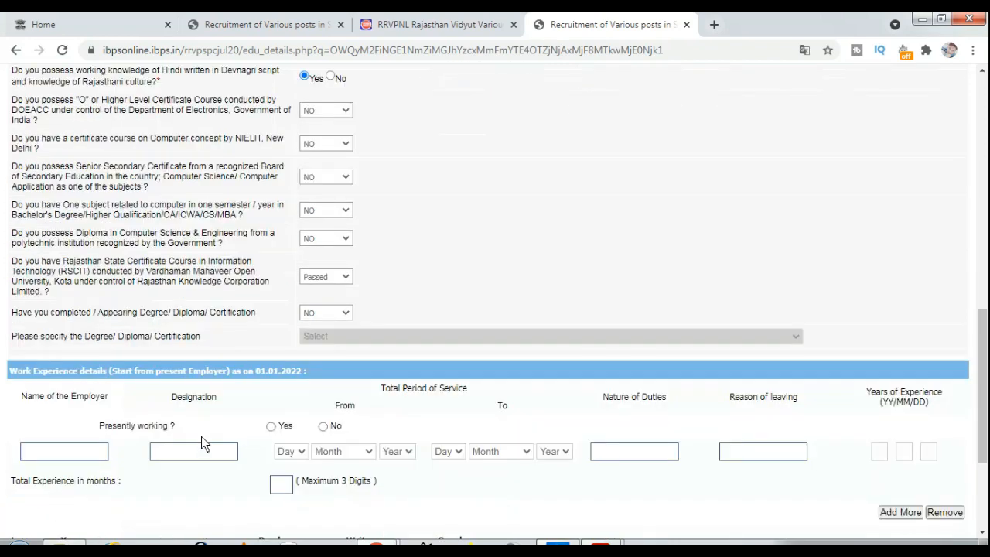
{"action": "scroll", "coordinate": [168, 406], "scroll_direction": "down", "scroll_amount": 1}
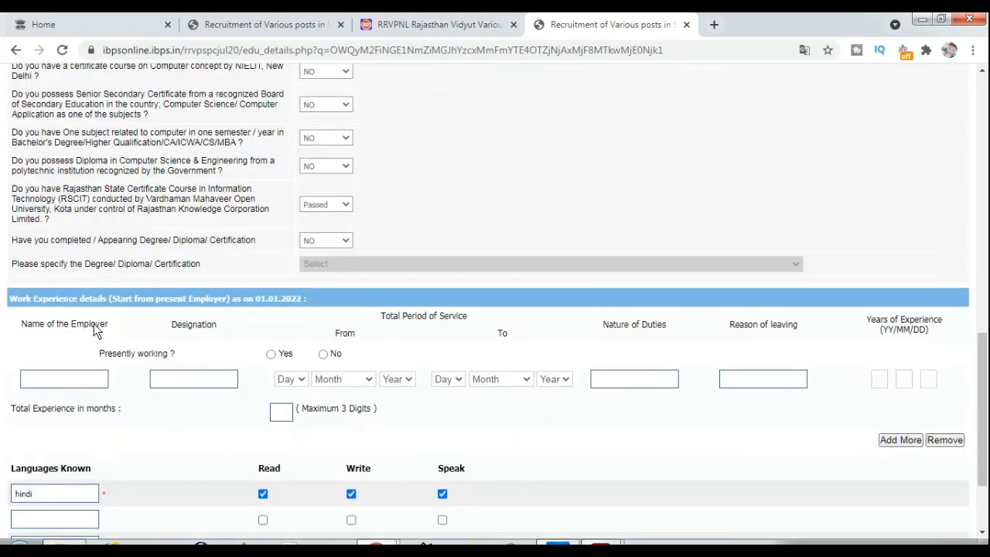
{"action": "scroll", "coordinate": [203, 363], "scroll_direction": "down", "scroll_amount": 1}
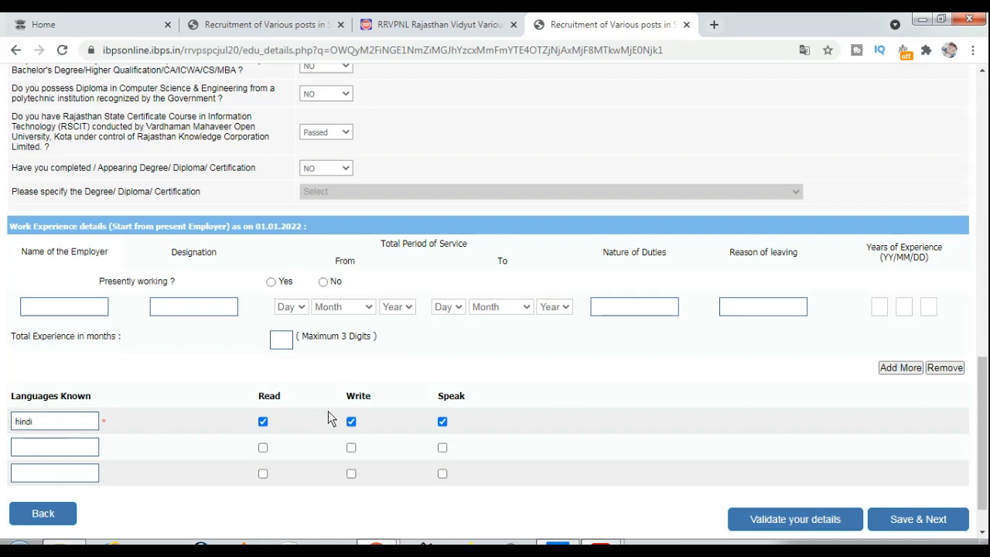
Validate the education and language details, dismiss the success alert, and save to reach the preview
{"action": "left_click", "coordinate": [806, 522]}
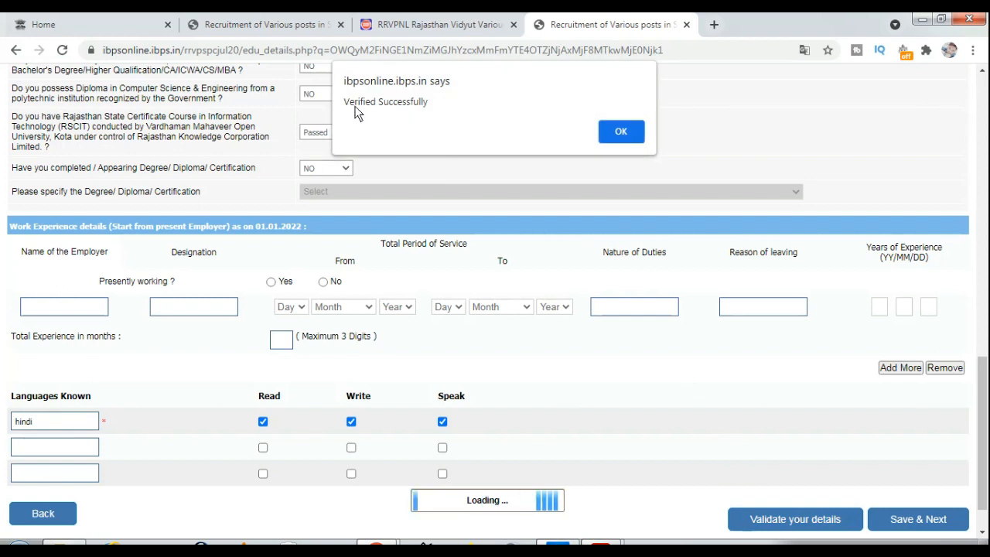
{"action": "left_click_drag", "start_coordinate": [353, 102], "coordinate": [404, 107]}
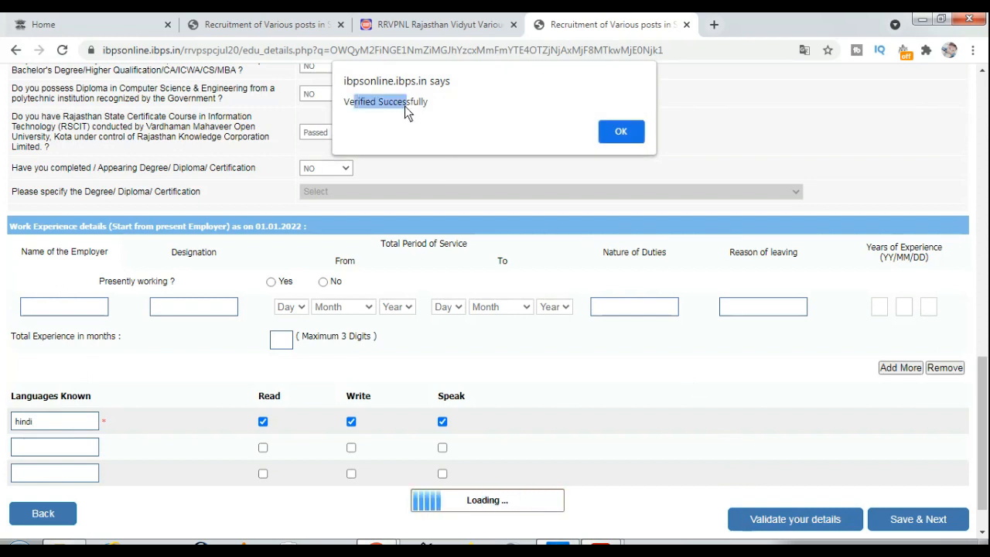
{"action": "left_click", "coordinate": [616, 130]}
{"action": "left_click", "coordinate": [901, 525]}
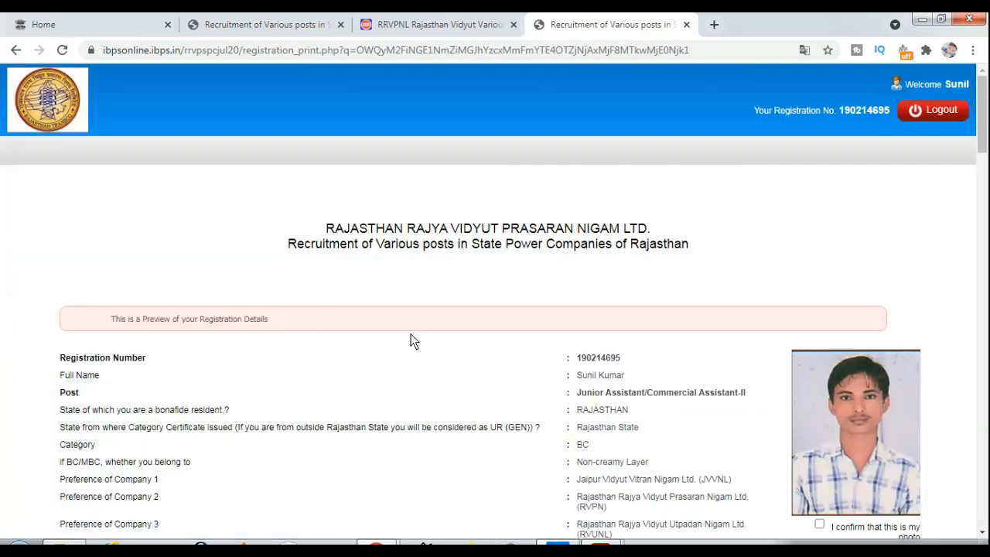
Tick the declaration and signature confirmations on the preview, then final-submit and accept the warning
{"action": "scroll", "coordinate": [449, 338], "scroll_direction": "down", "scroll_amount": 2}
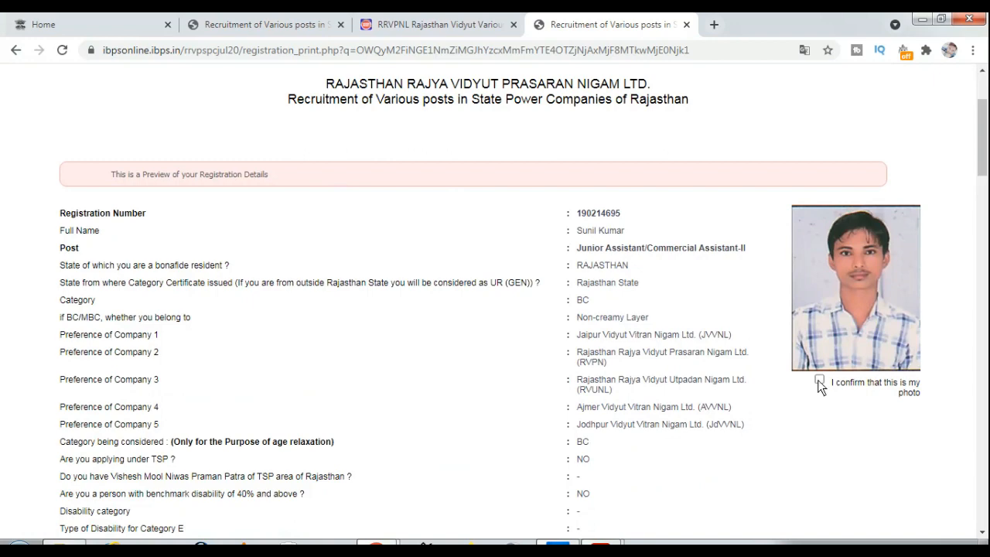
{"action": "scroll", "coordinate": [570, 332], "scroll_direction": "down", "scroll_amount": 15}
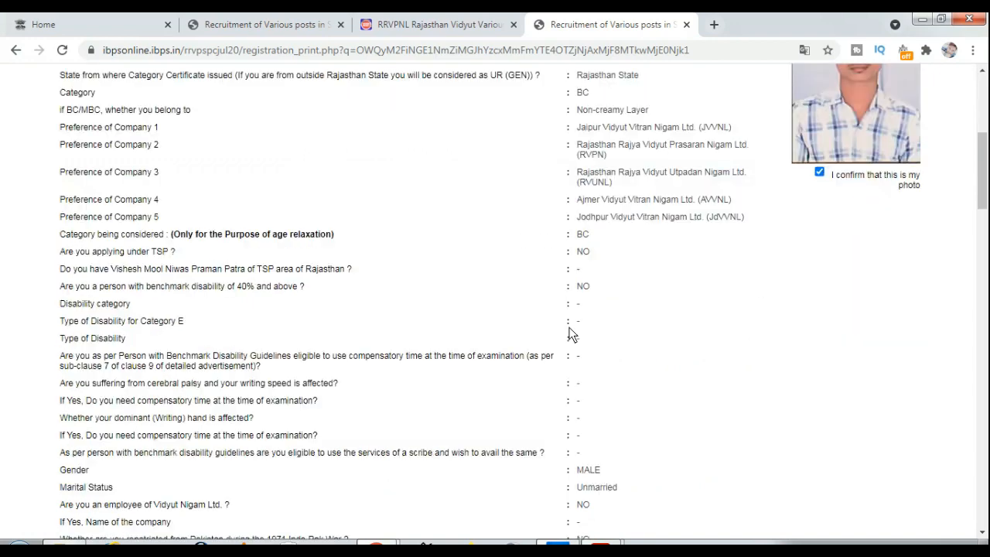
{"action": "scroll", "coordinate": [574, 358], "scroll_direction": "down", "scroll_amount": 15}
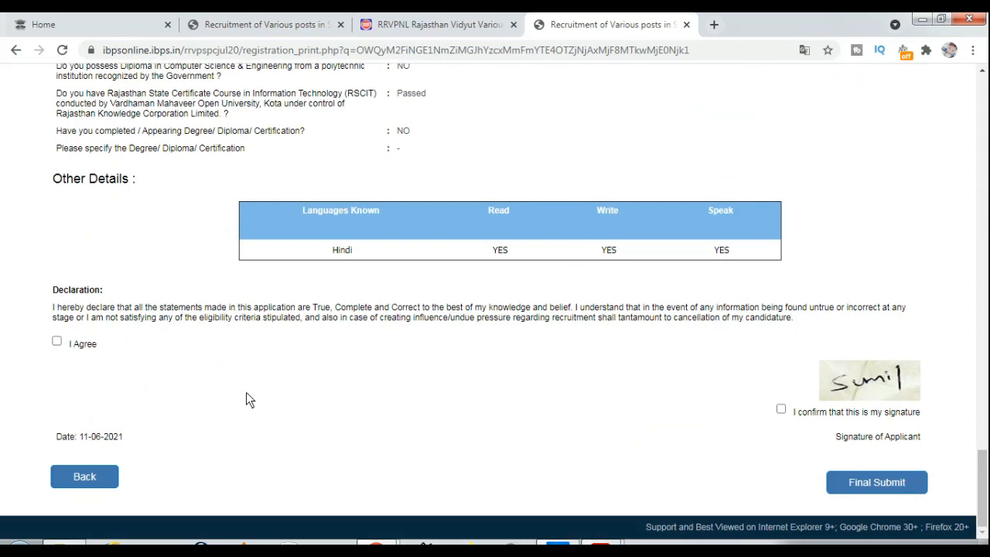
{"action": "left_click", "coordinate": [57, 341]}
{"action": "left_click", "coordinate": [780, 409]}
{"action": "left_click", "coordinate": [889, 483]}
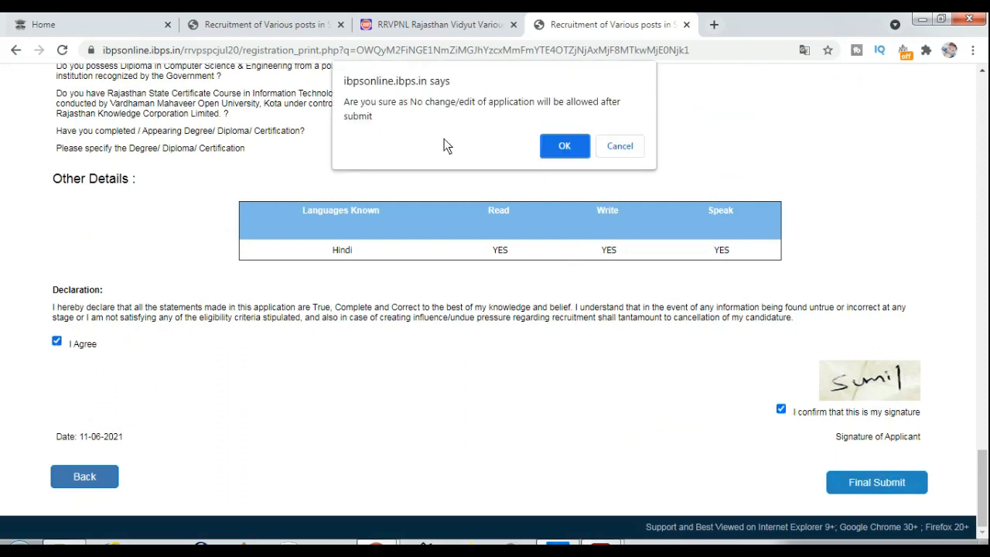
{"action": "left_click_drag", "start_coordinate": [416, 108], "coordinate": [439, 103]}
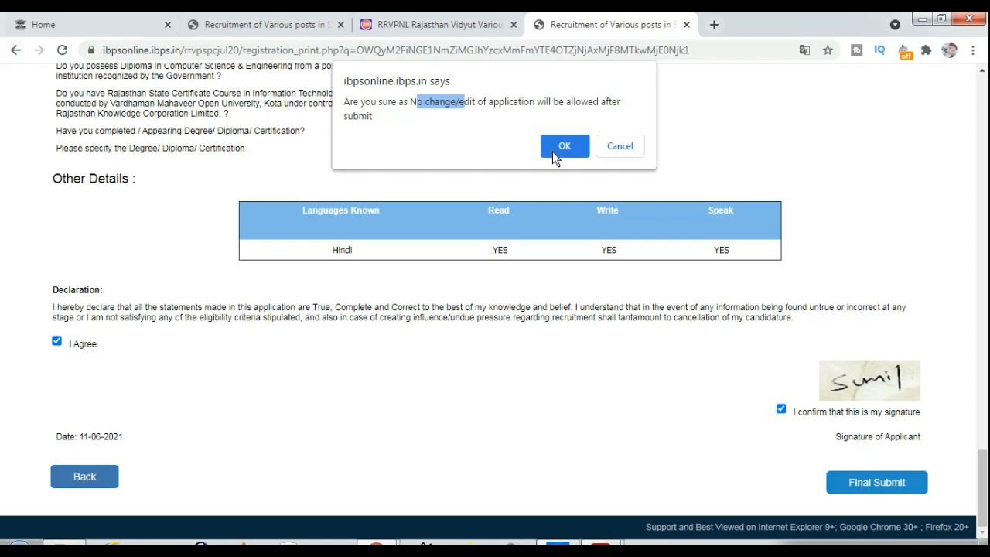
{"action": "left_click", "coordinate": [552, 151]}
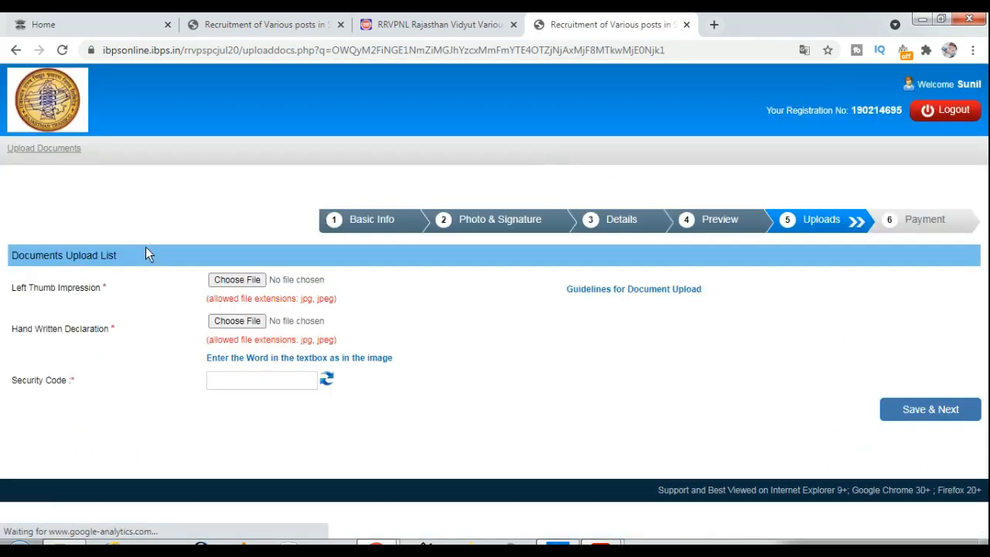
Note the Left Thumb Impression and Hand Written Declaration requirements and open the upload guidelines
{"action": "left_click_drag", "start_coordinate": [62, 288], "coordinate": [97, 283]}
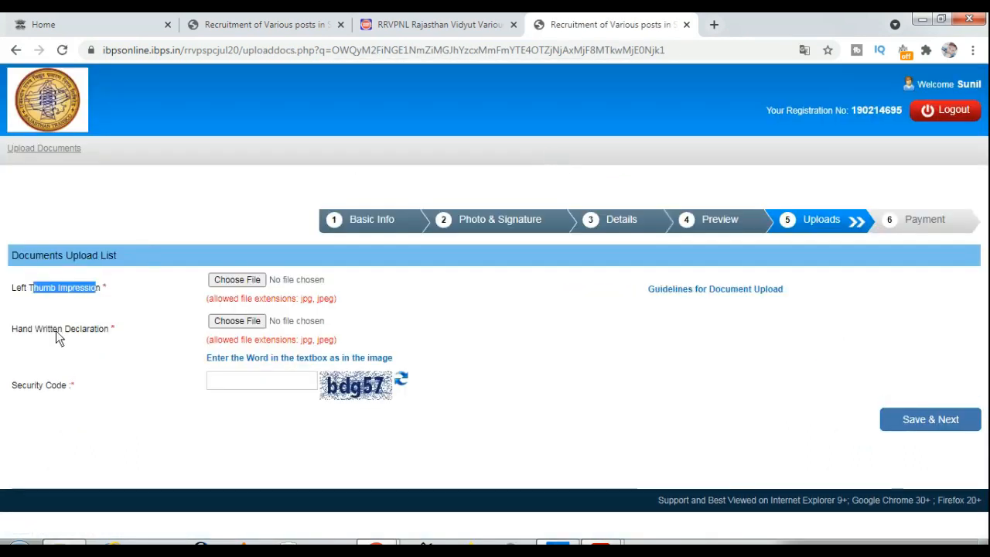
{"action": "left_click_drag", "start_coordinate": [56, 330], "coordinate": [82, 331]}
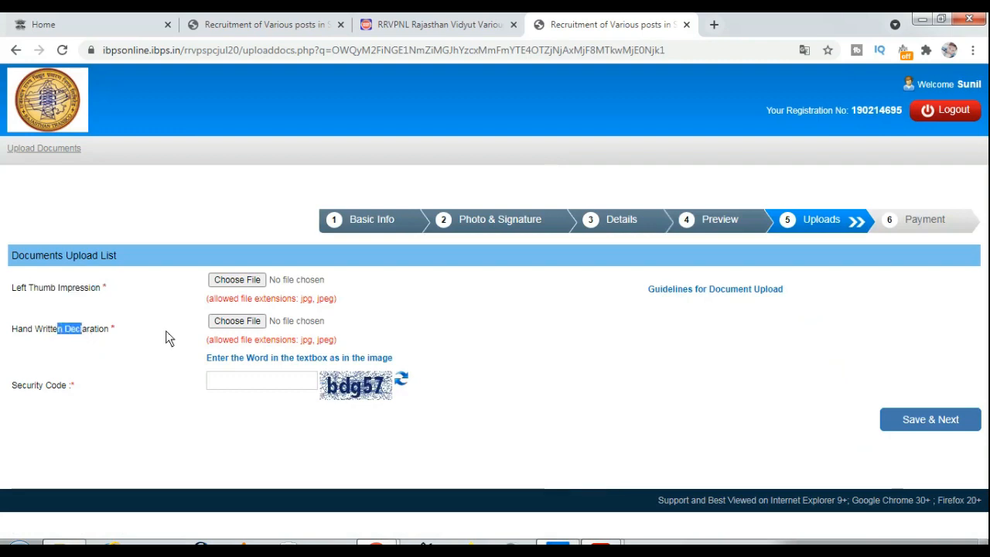
{"action": "left_click", "coordinate": [661, 291]}
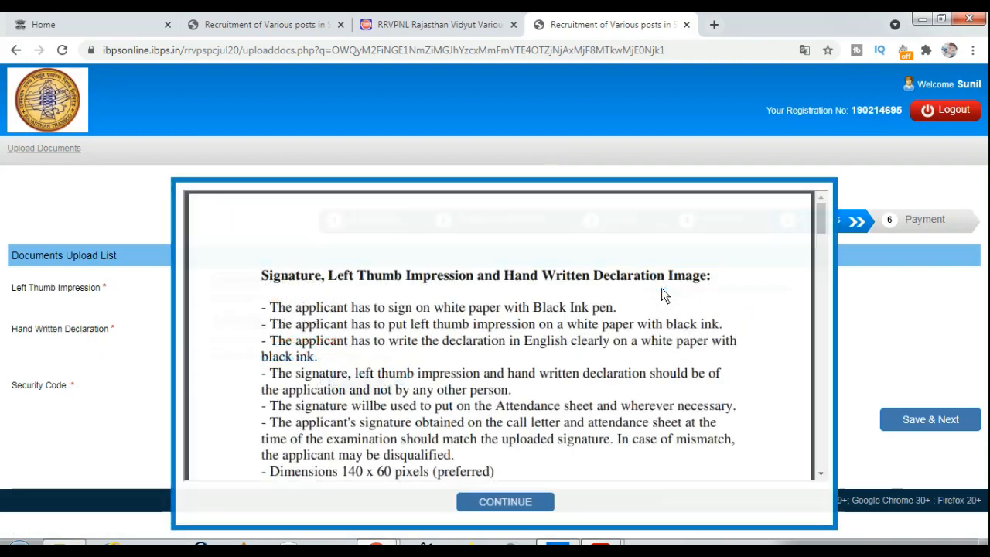
Review the handwritten declaration wording, including the name placement and no-capital-letters rule
{"action": "scroll", "coordinate": [307, 367], "scroll_direction": "down", "scroll_amount": 6}
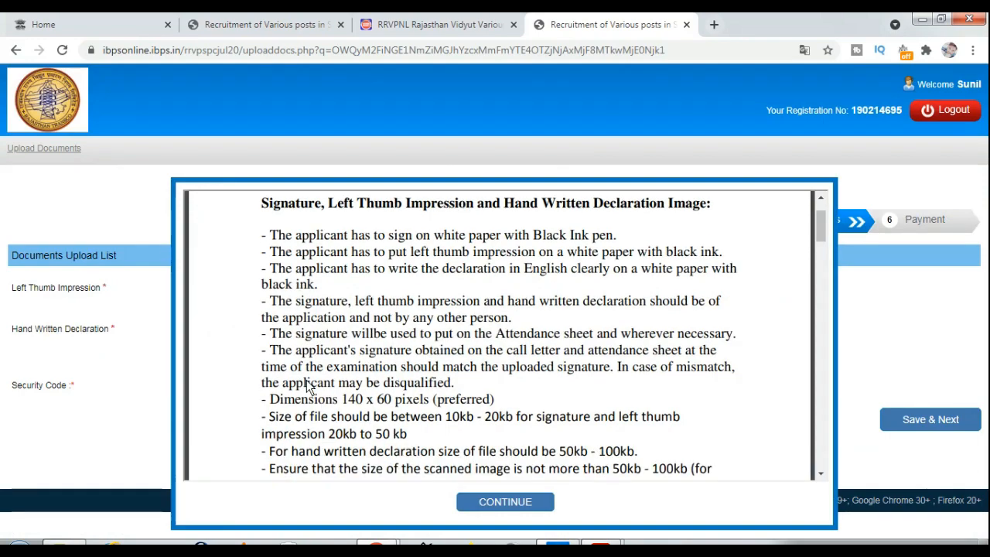
{"action": "scroll", "coordinate": [307, 379], "scroll_direction": "down", "scroll_amount": 5}
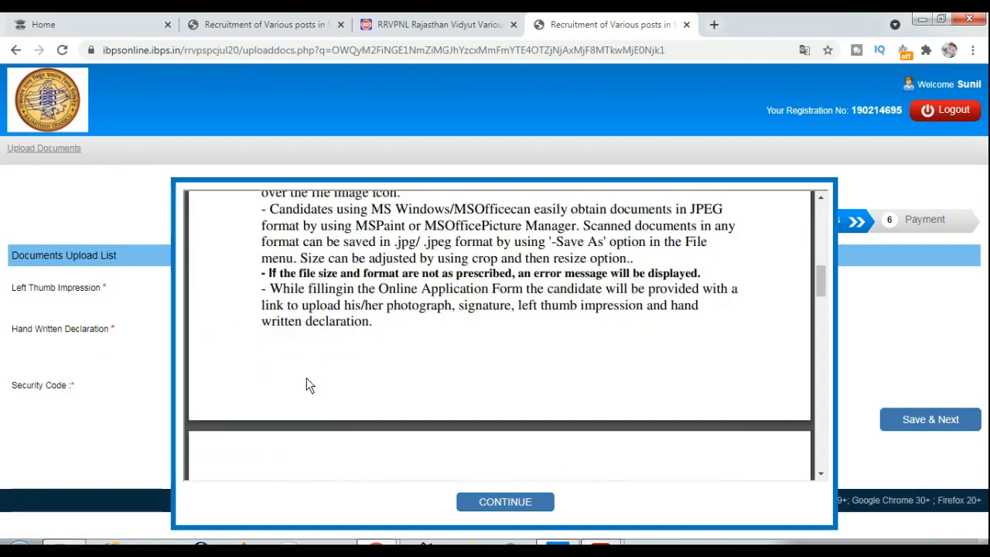
{"action": "scroll", "coordinate": [306, 375], "scroll_direction": "down", "scroll_amount": 2}
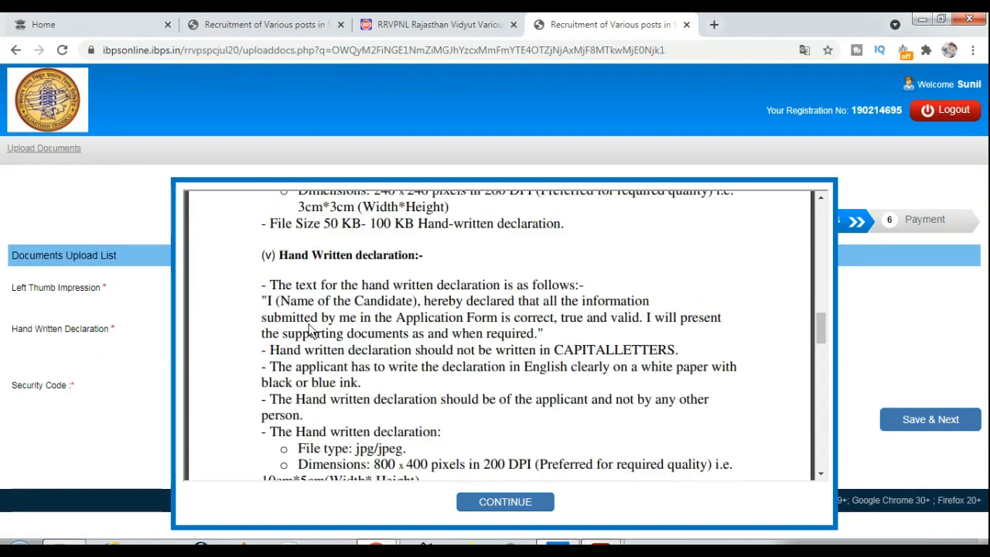
{"action": "left_click_drag", "start_coordinate": [265, 301], "coordinate": [529, 338]}
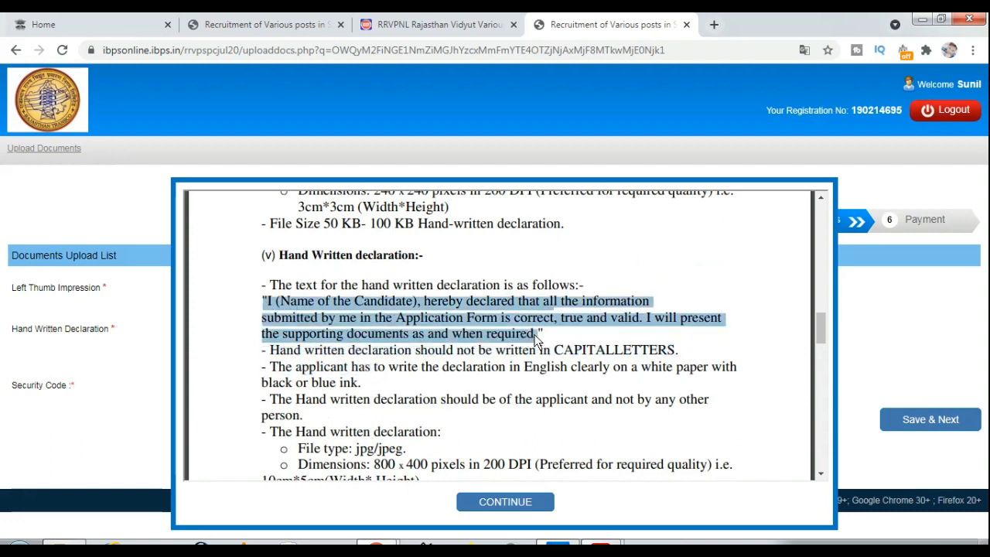
{"action": "left_click_drag", "start_coordinate": [318, 303], "coordinate": [402, 309]}
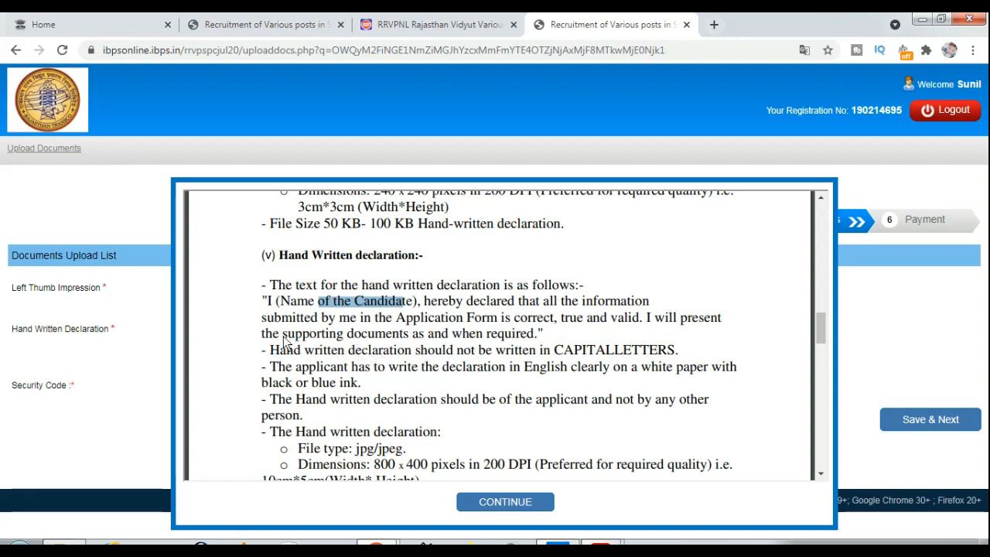
{"action": "left_click_drag", "start_coordinate": [282, 337], "coordinate": [377, 340]}
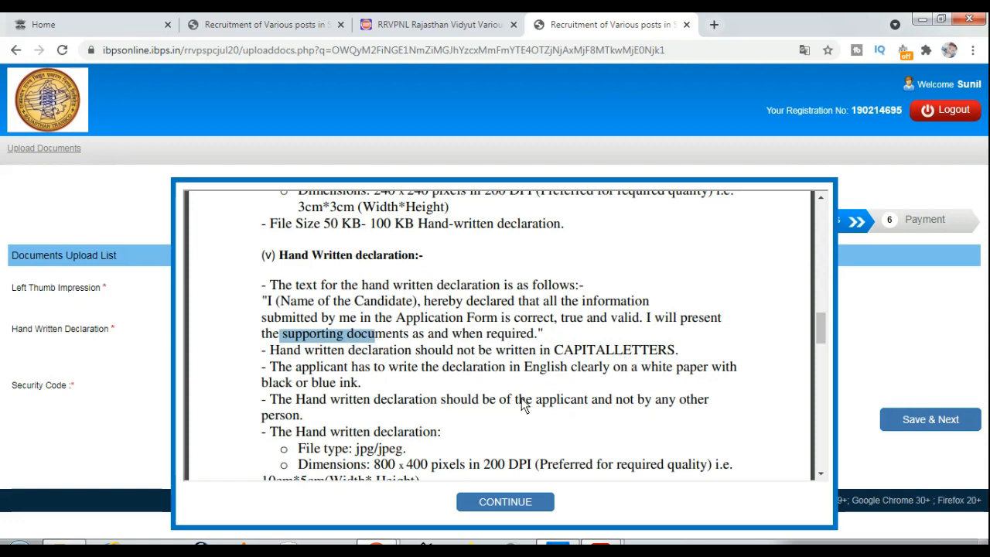
{"action": "left_click_drag", "start_coordinate": [563, 350], "coordinate": [607, 354]}
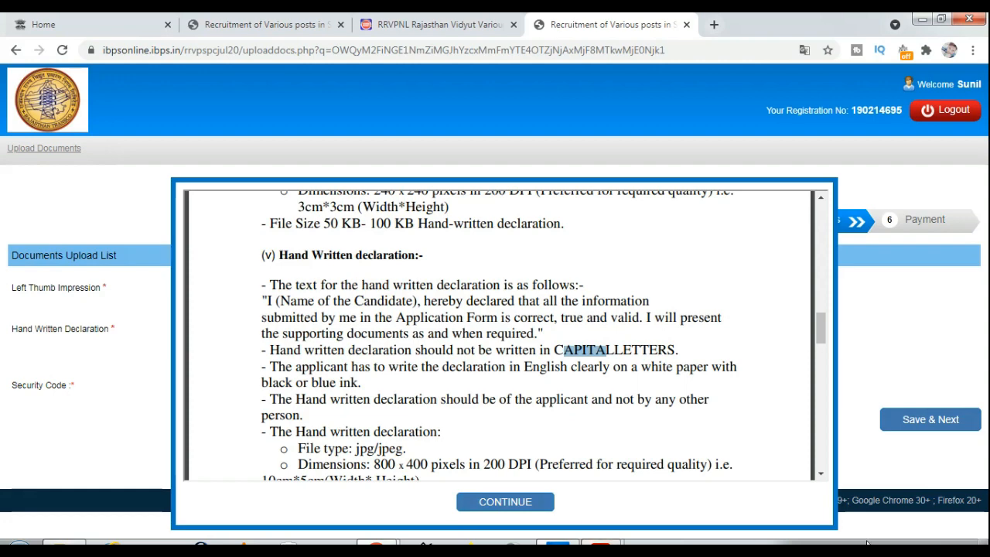
Close the guidelines and save the THUMB.jpg and decler.JPG uploads, confirming them as final
{"action": "left_click", "coordinate": [889, 506]}
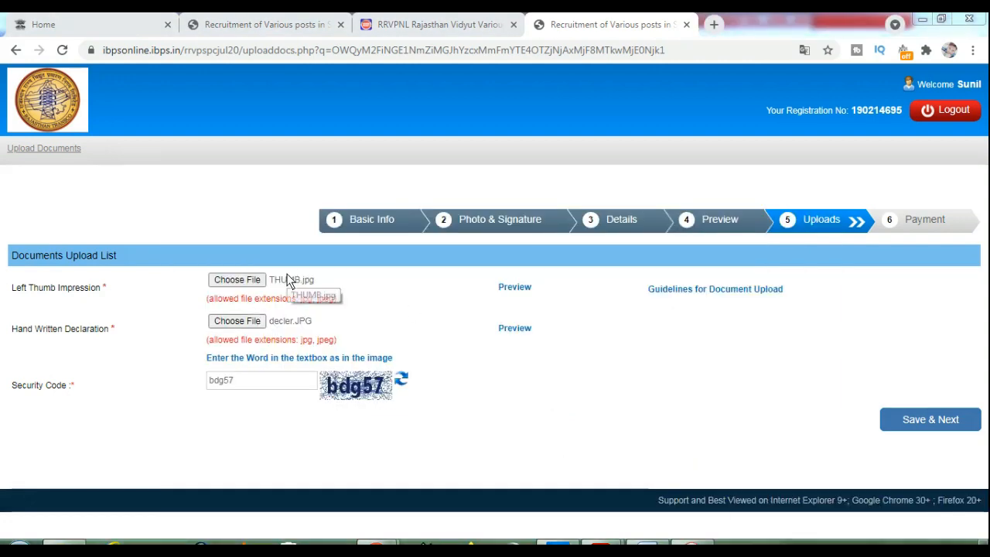
{"action": "left_click_drag", "start_coordinate": [71, 329], "coordinate": [109, 330]}
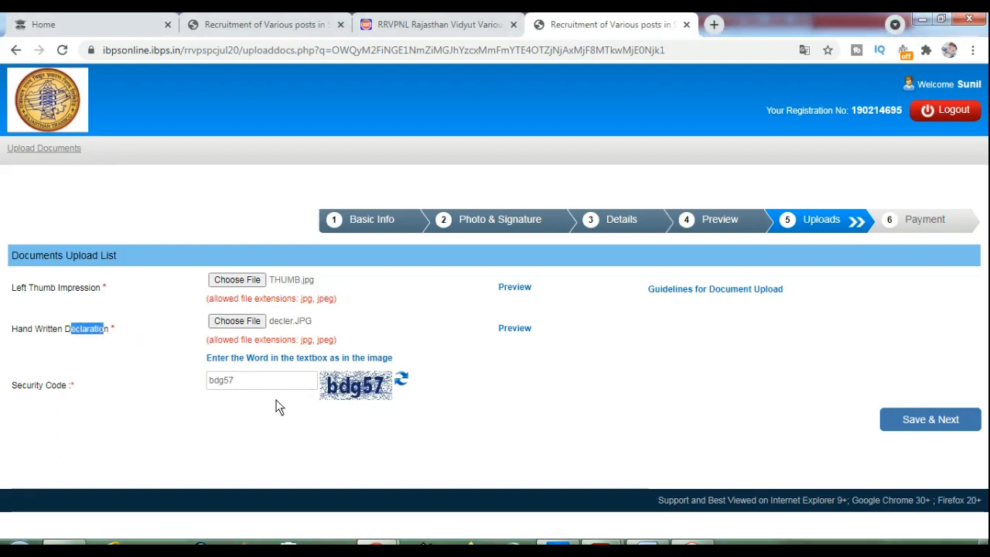
{"action": "left_click", "coordinate": [907, 422]}
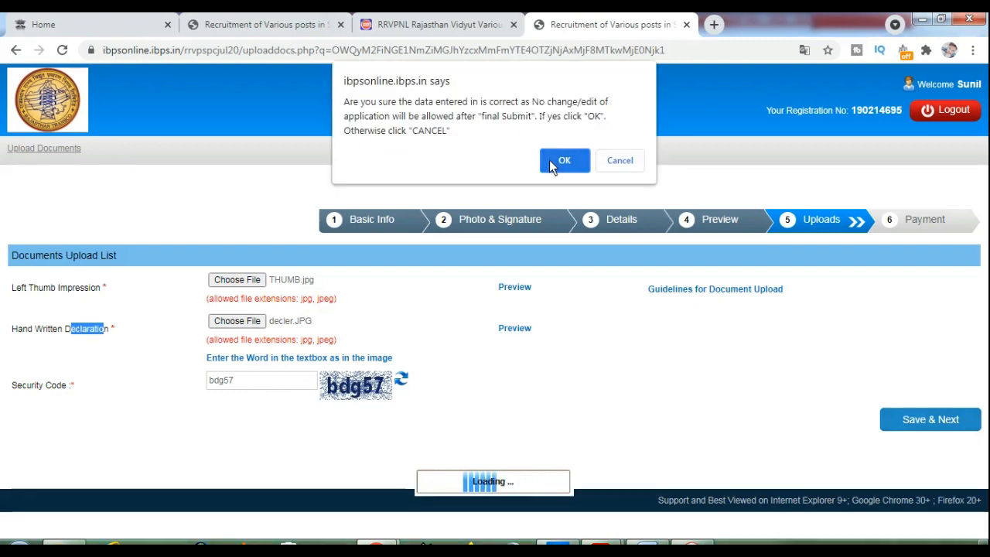
{"action": "left_click", "coordinate": [564, 160]}
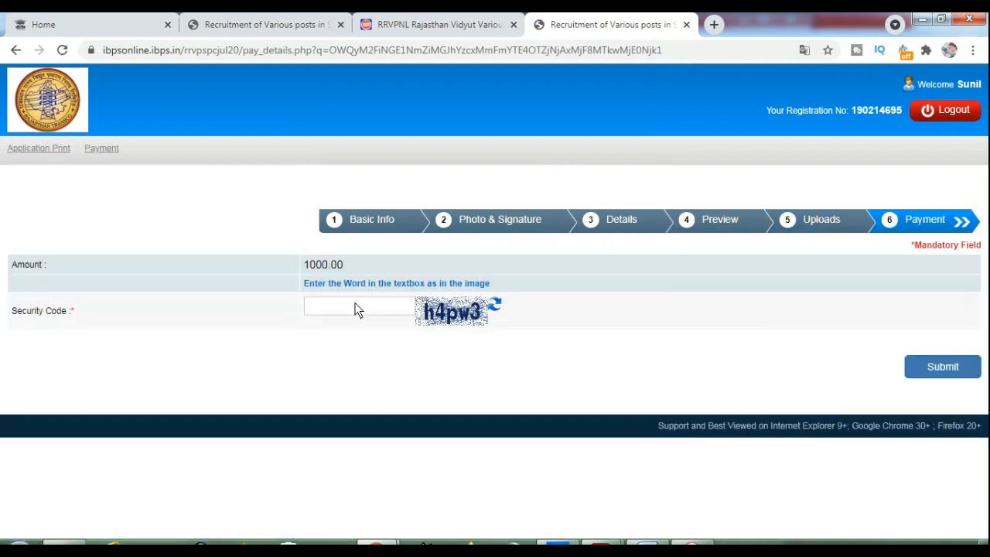
Enter the security code, submit the 1000.00 fee form, and confirm the submission
{"action": "left_click", "coordinate": [356, 304]}
{"action": "type", "text": "h"}
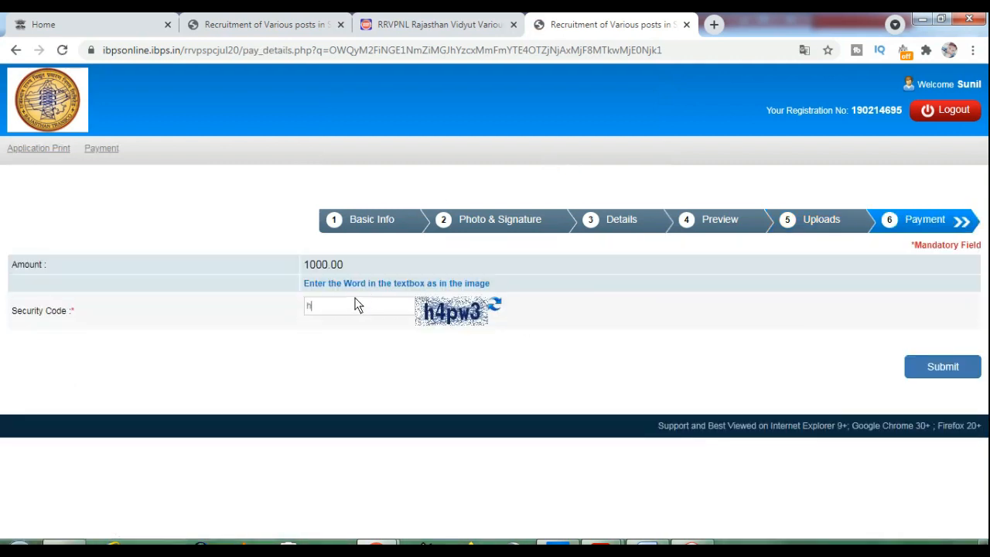
{"action": "type", "text": "4pw3"}
{"action": "left_click", "coordinate": [935, 361]}
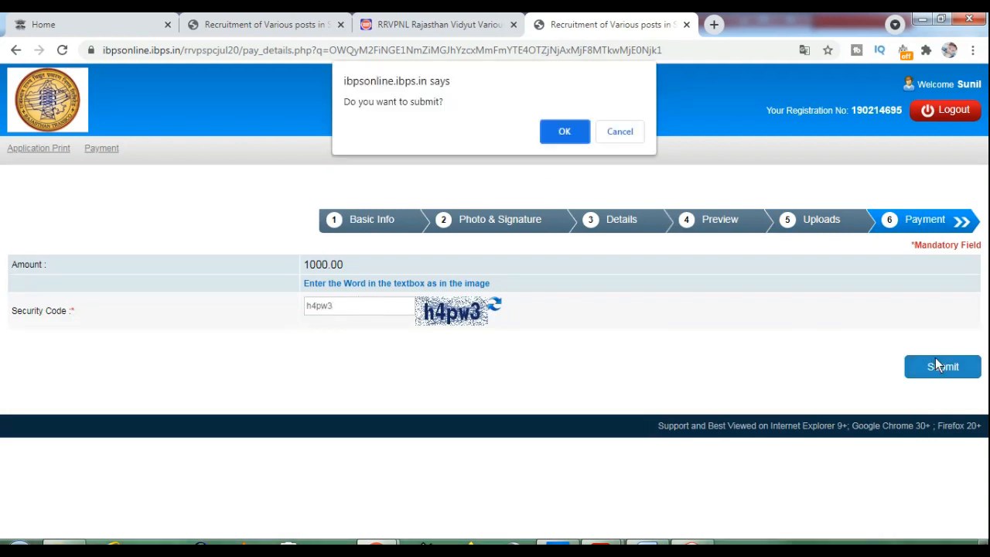
{"action": "left_click", "coordinate": [561, 130]}
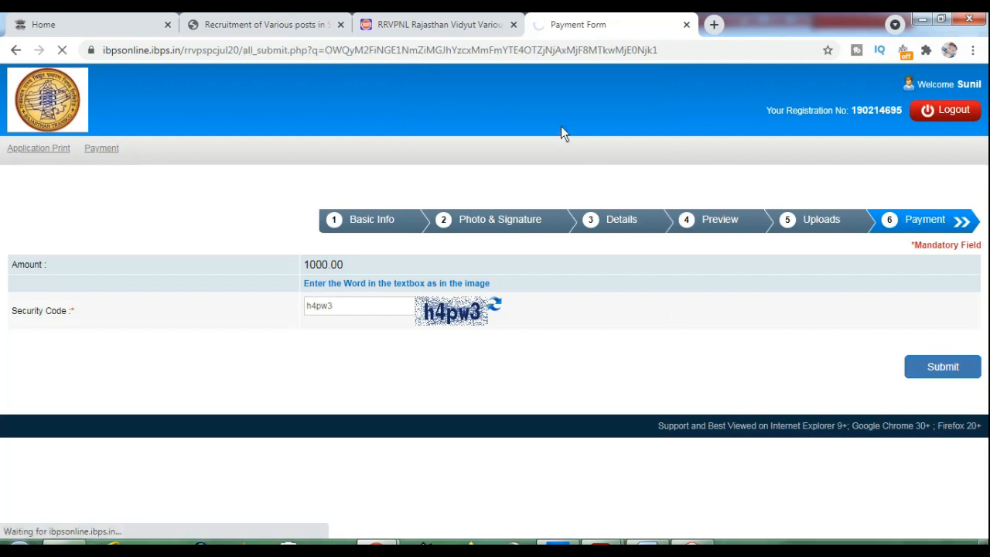